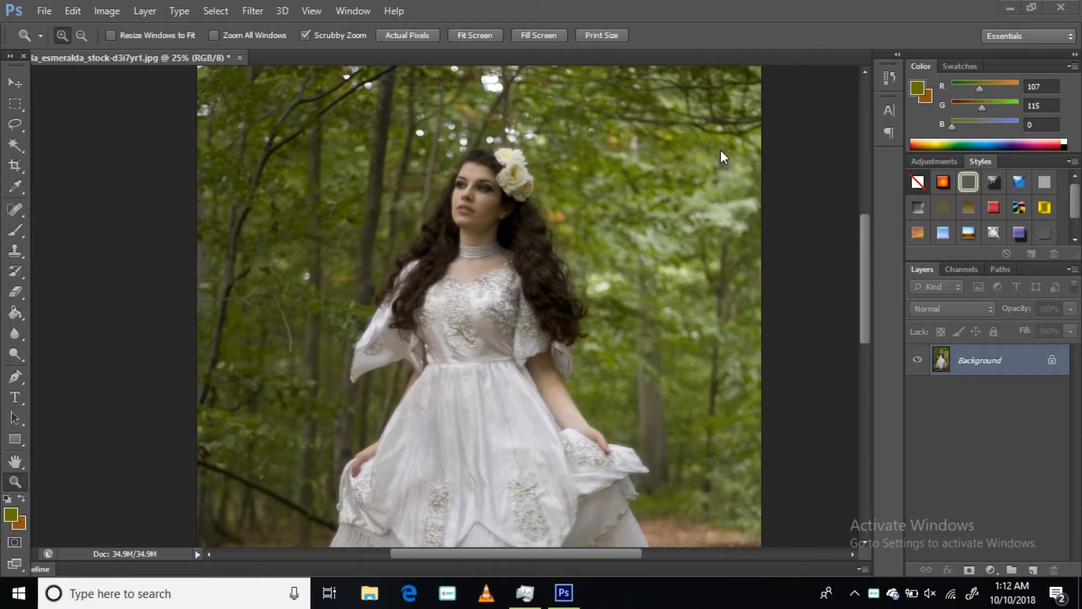
- Duplicate the background layer and apply Levels to the copy with black input 12 and a slightly lowered white input
key(ctrl+j)
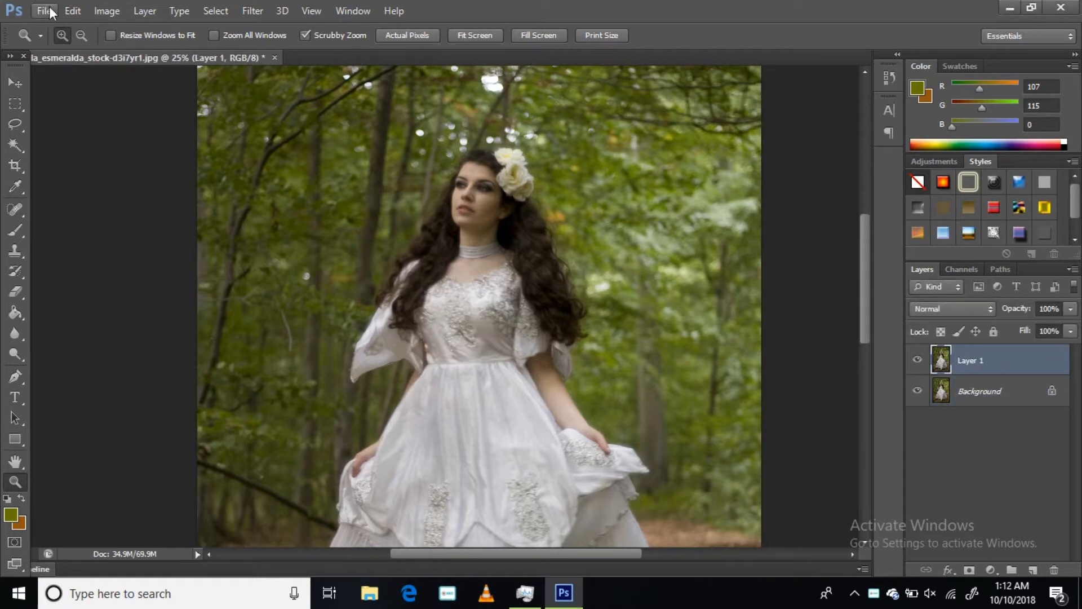
click(107, 12)
mouse_move(134, 54)
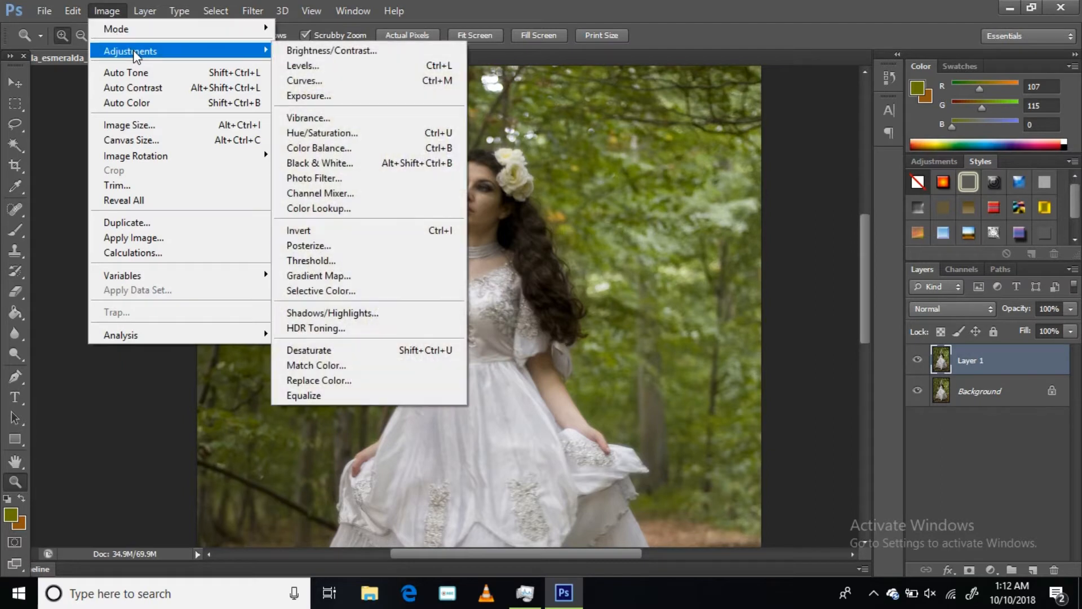
click(324, 68)
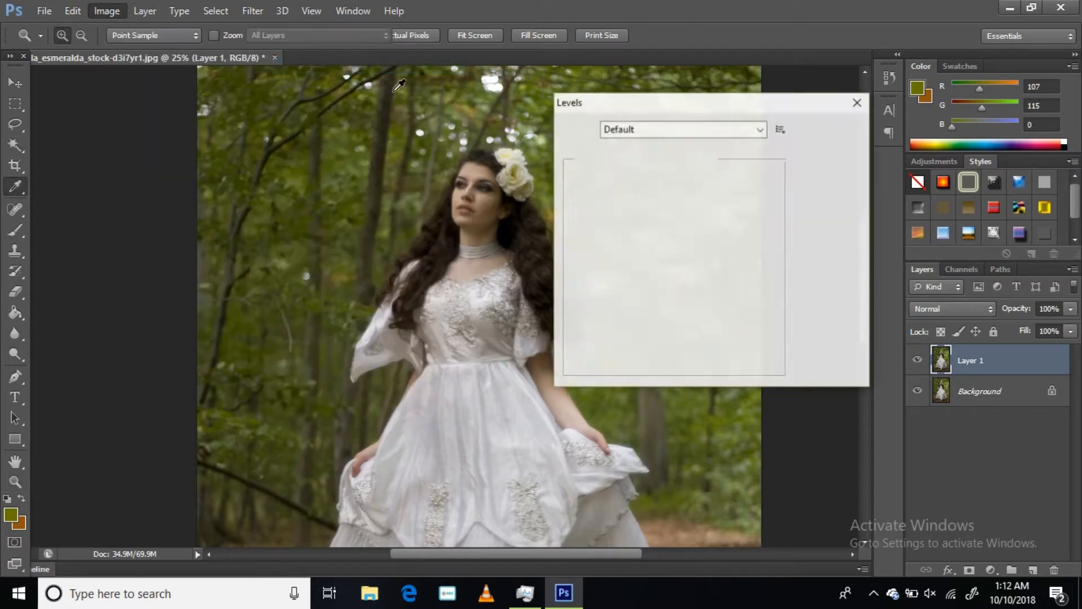
drag(575, 282, 584, 283)
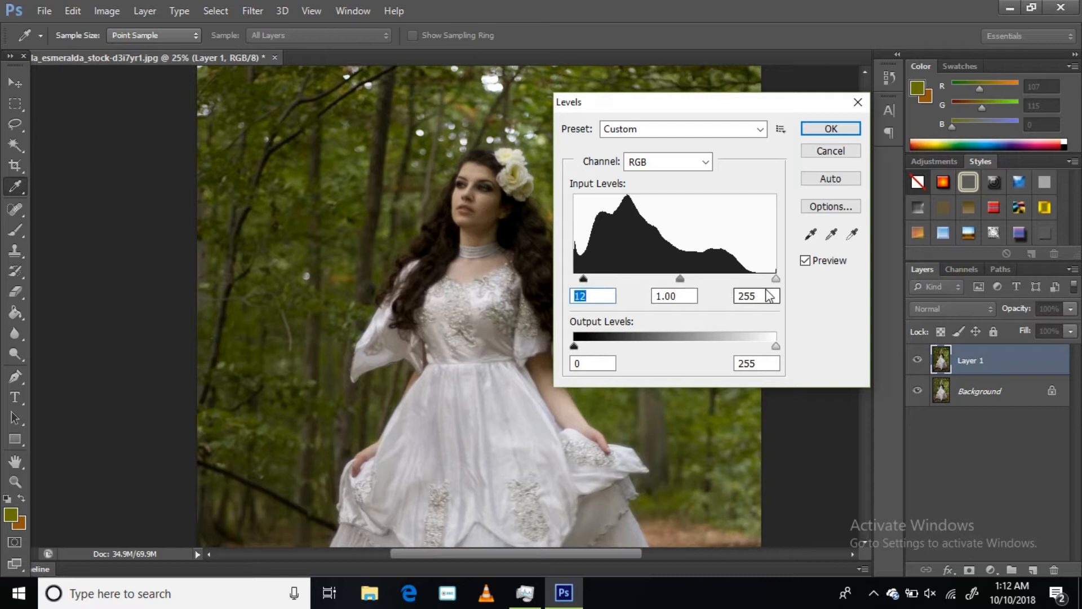
drag(777, 286, 773, 286)
click(824, 132)
key(z)
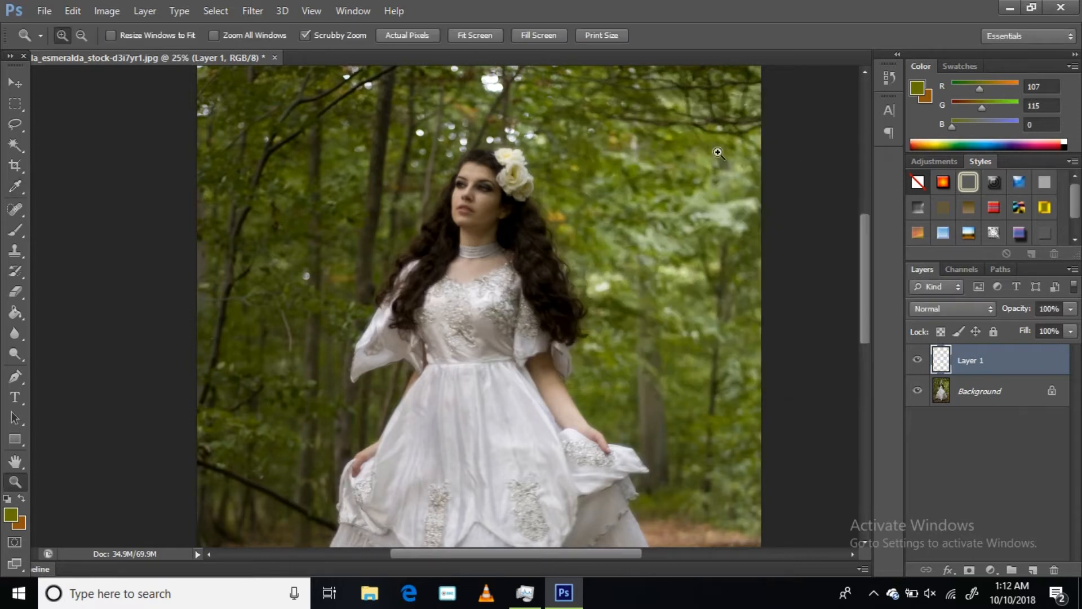
- Toggle the duplicate layer's visibility to compare the Levels result with the original, leaving the layer shown
click(919, 361)
click(919, 361)
click(919, 361)
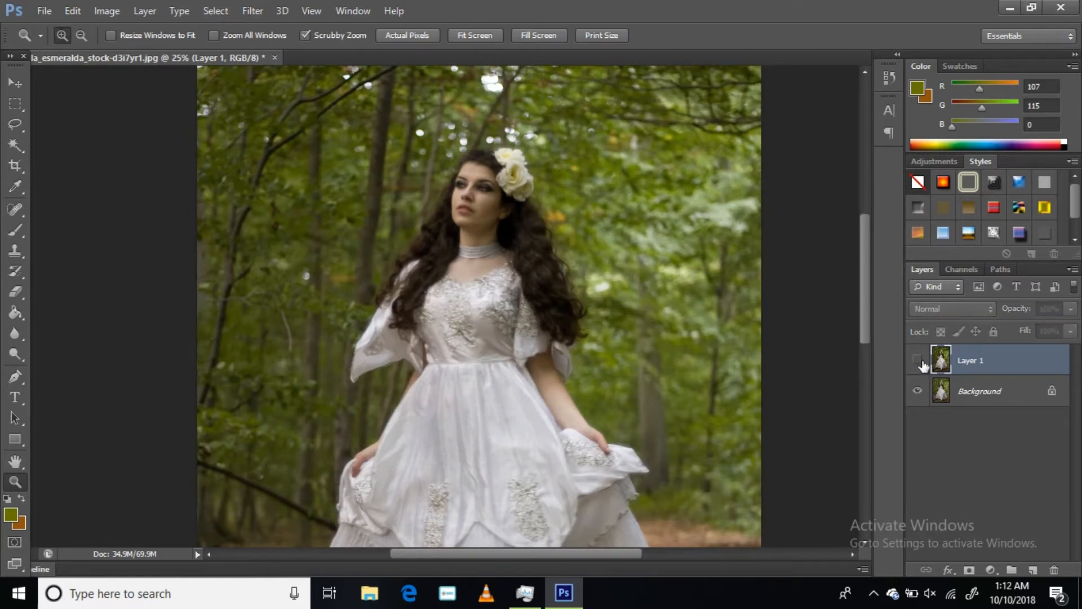
click(105, 15)
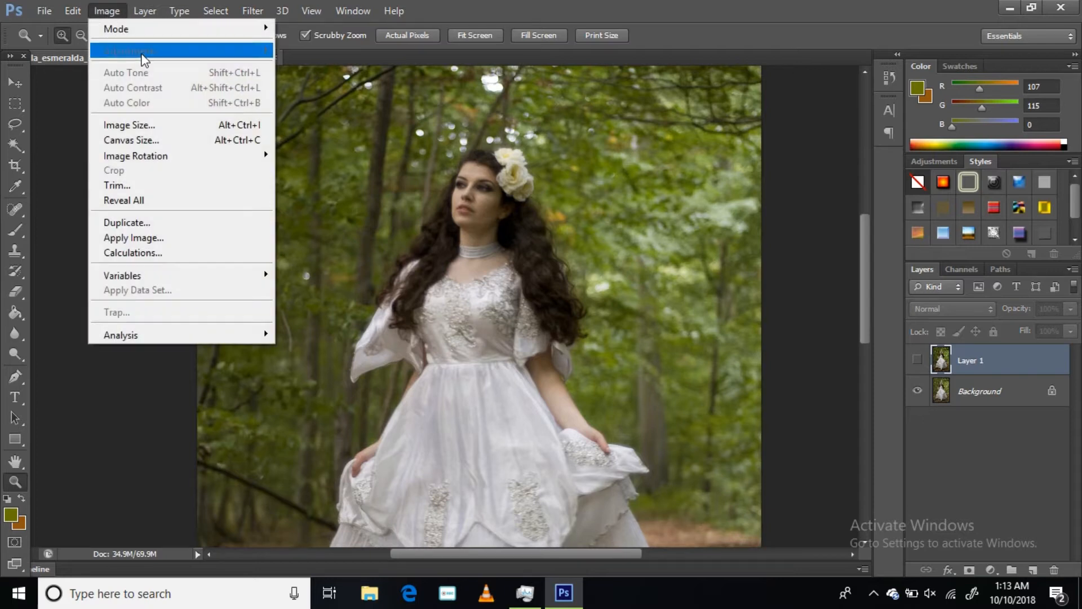
click(113, 10)
click(917, 360)
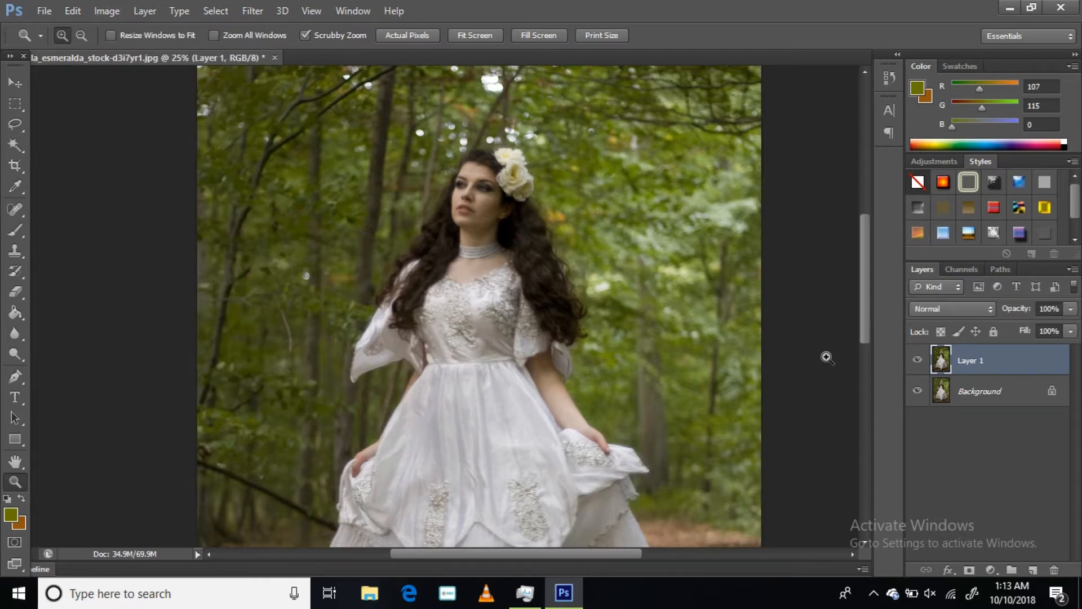
- Apply an Exposure adjustment to the duplicate layer with exposure -0.16 and gamma correction 1.05
click(107, 10)
mouse_move(145, 52)
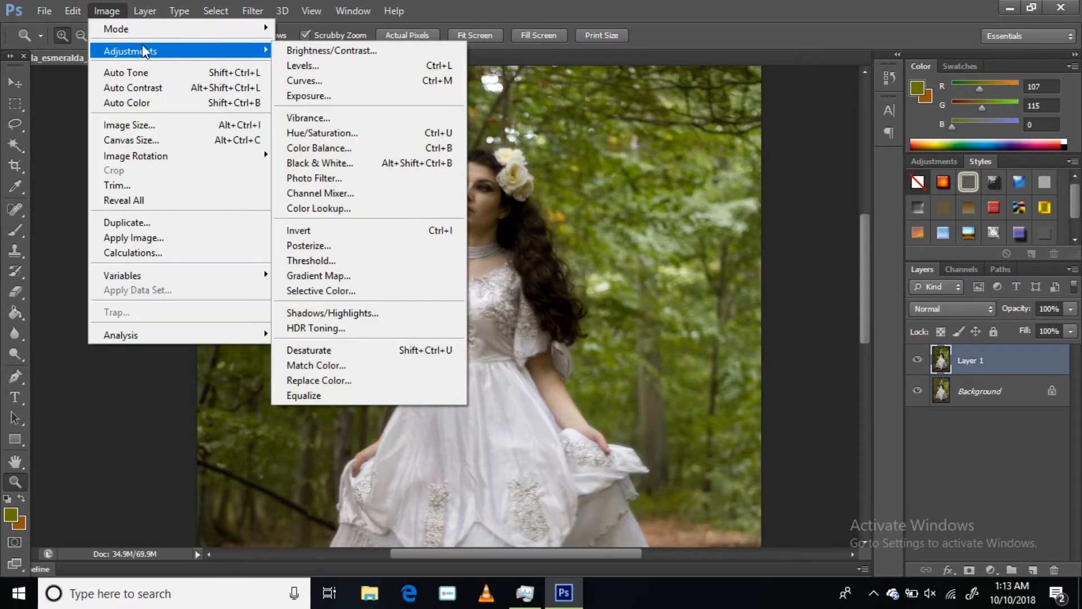
click(352, 96)
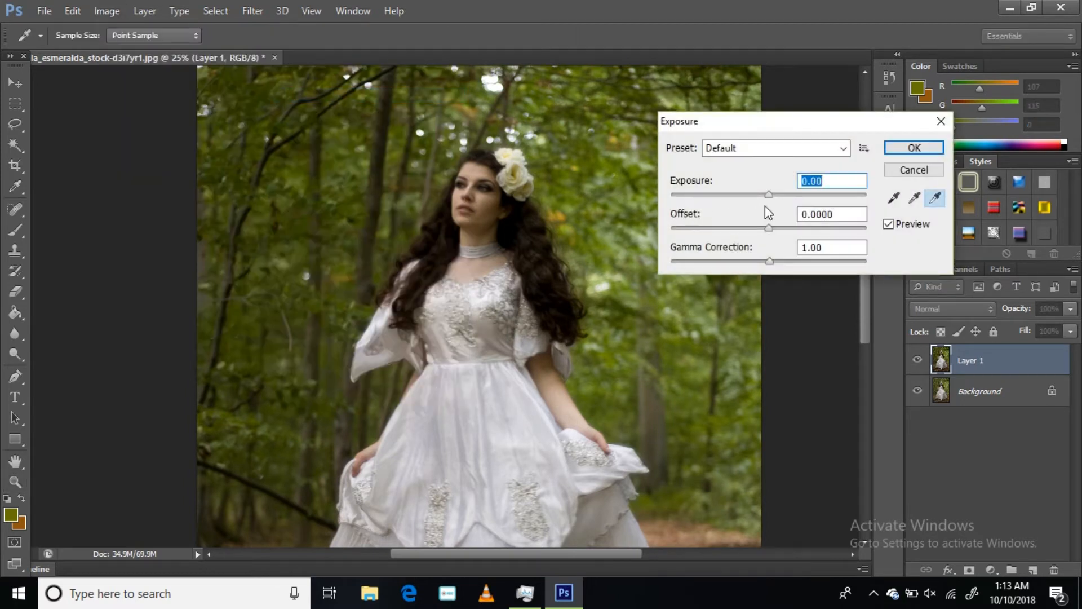
drag(769, 197, 766, 198)
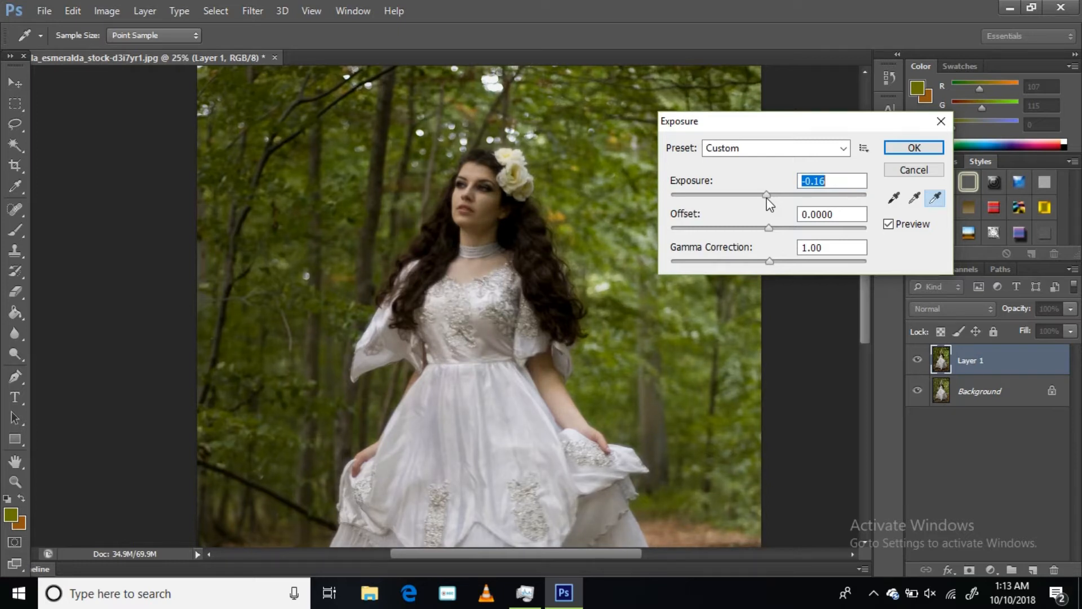
drag(769, 262, 767, 263)
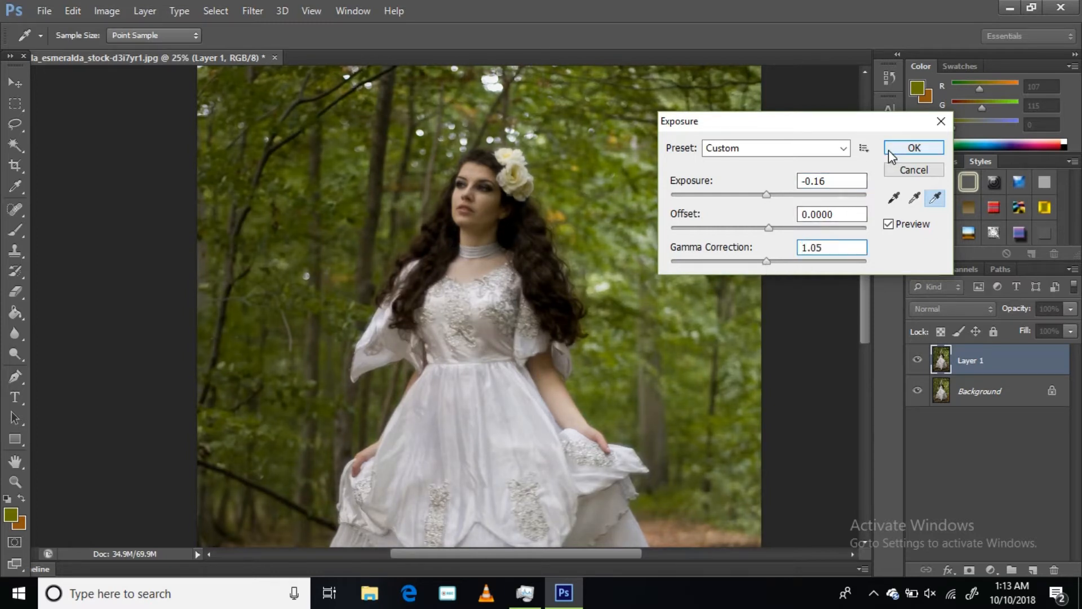
click(914, 148)
key(z)
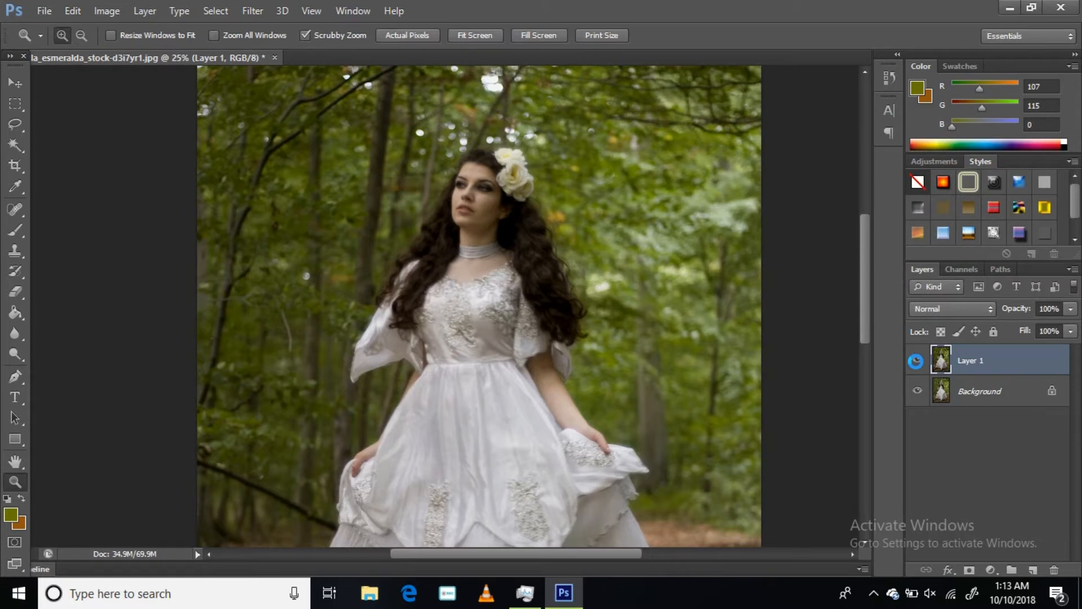
- Hide and show the duplicate layer to compare the exposure-adjusted photo with the original
click(916, 361)
click(916, 362)
click(917, 362)
click(917, 361)
- Apply Hue/Saturation to the duplicate layer with hue +3, saturation +18 and lightness -5
click(105, 11)
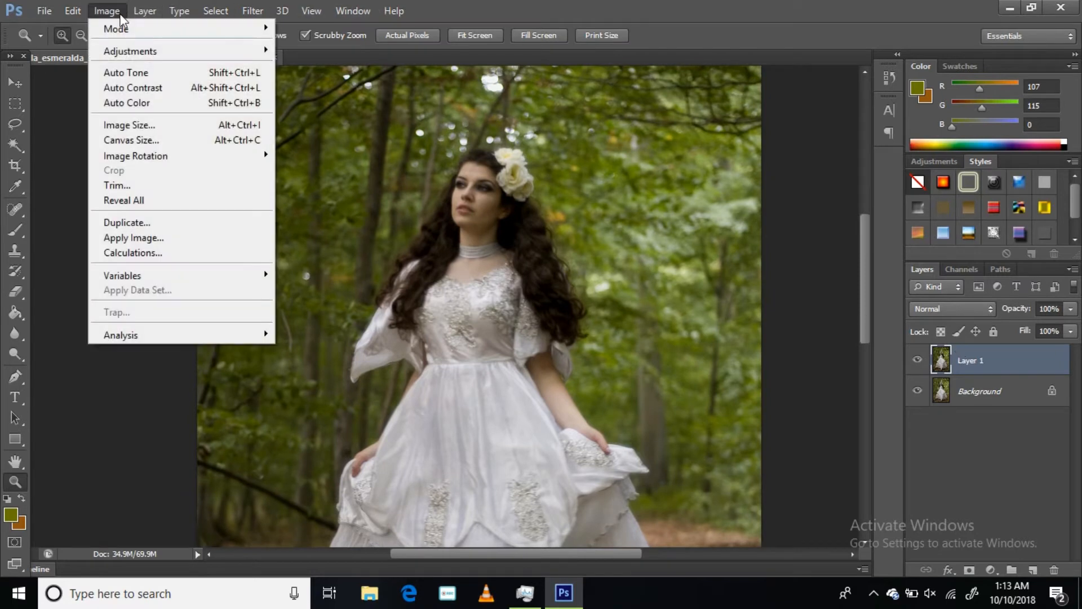
mouse_move(144, 56)
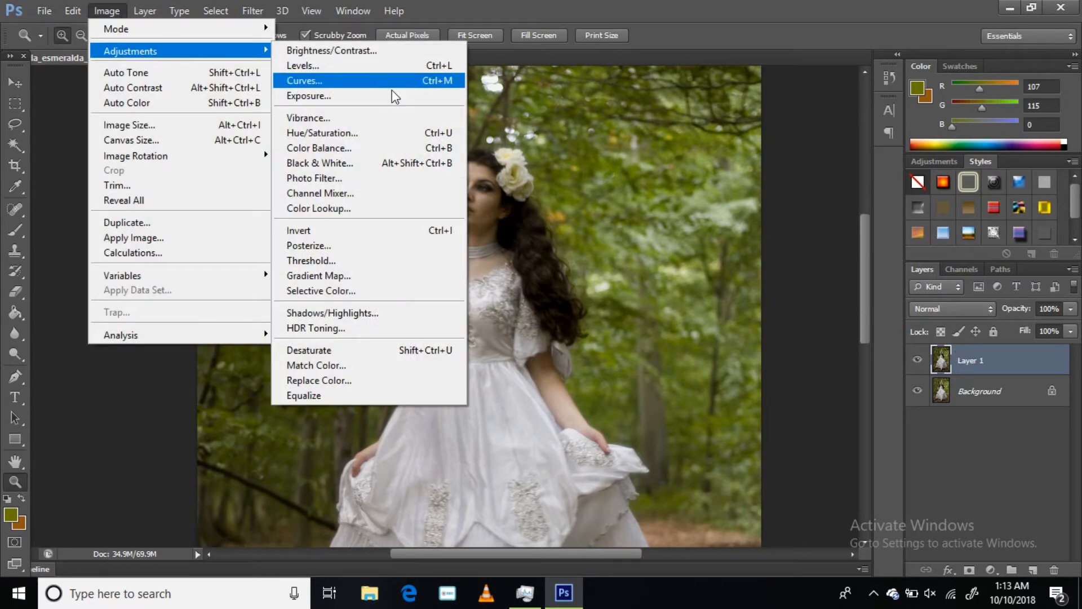
click(361, 134)
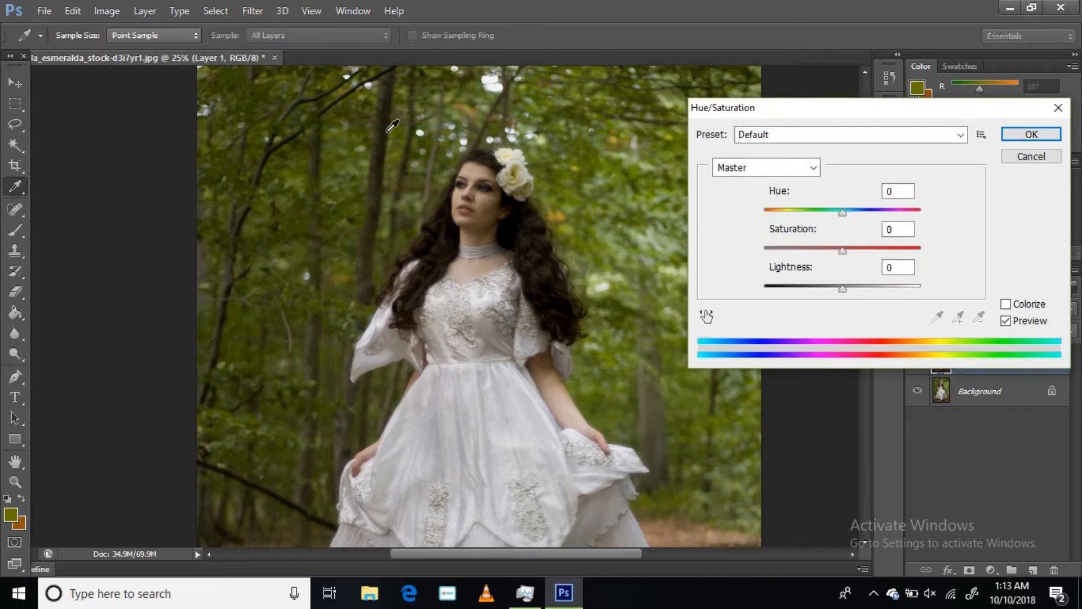
click(843, 252)
drag(844, 249, 856, 251)
click(844, 290)
drag(844, 290, 839, 292)
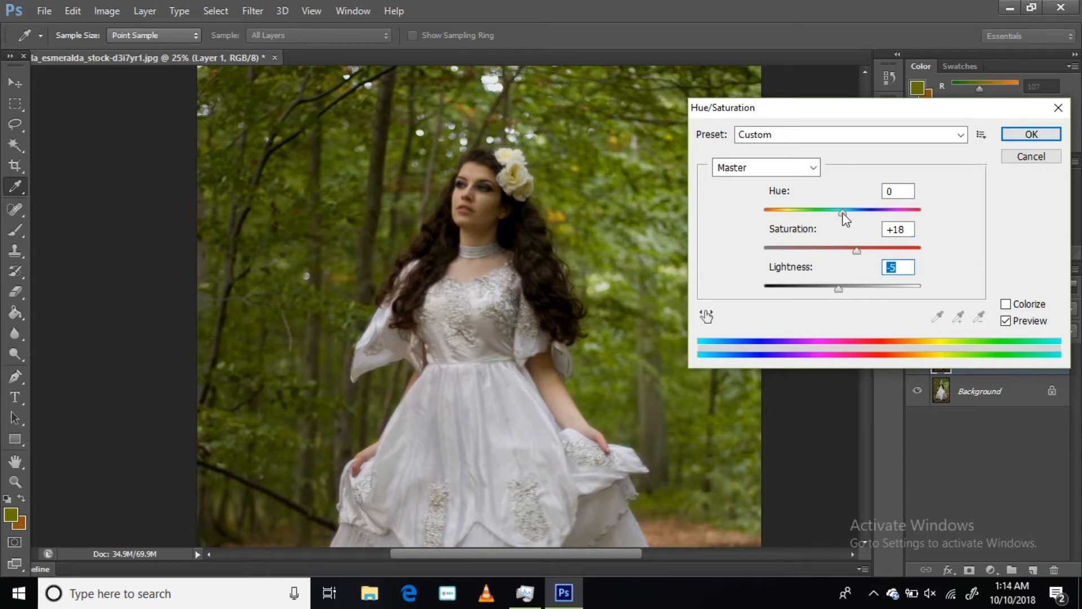
drag(843, 212, 845, 212)
drag(845, 211, 844, 213)
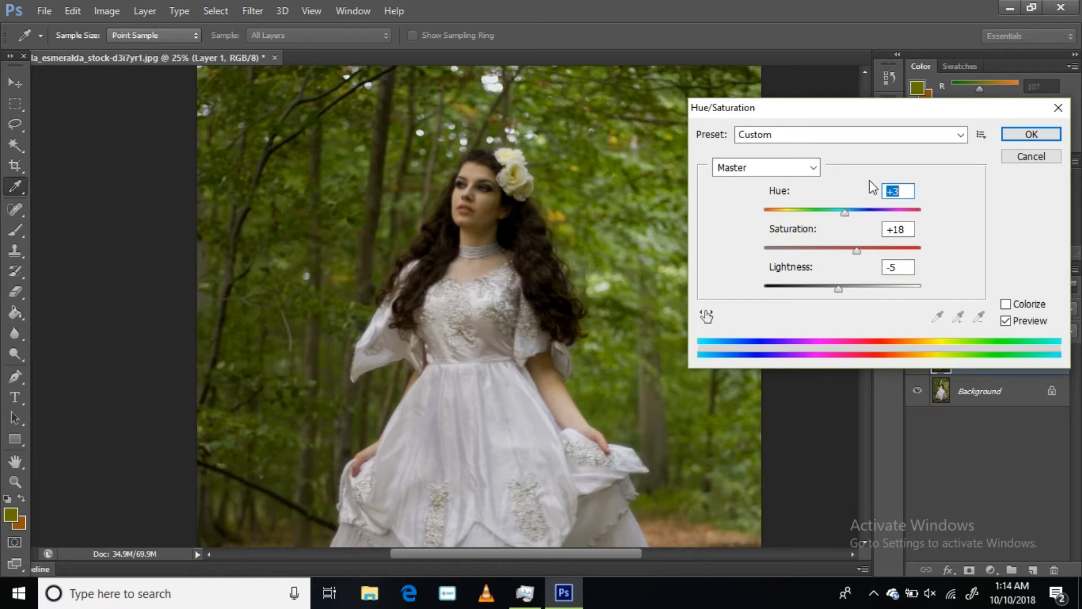
key(z)
click(1031, 134)
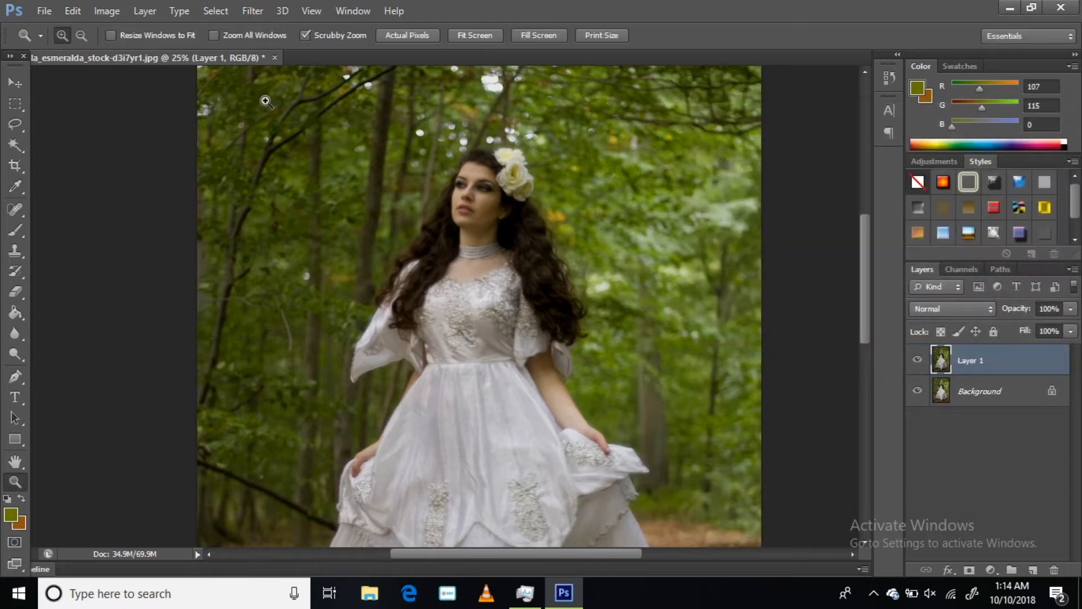
- In a Color Balance adjustment on the duplicate layer, shift the midtones toward magenta and the highlights toward yellow
click(110, 11)
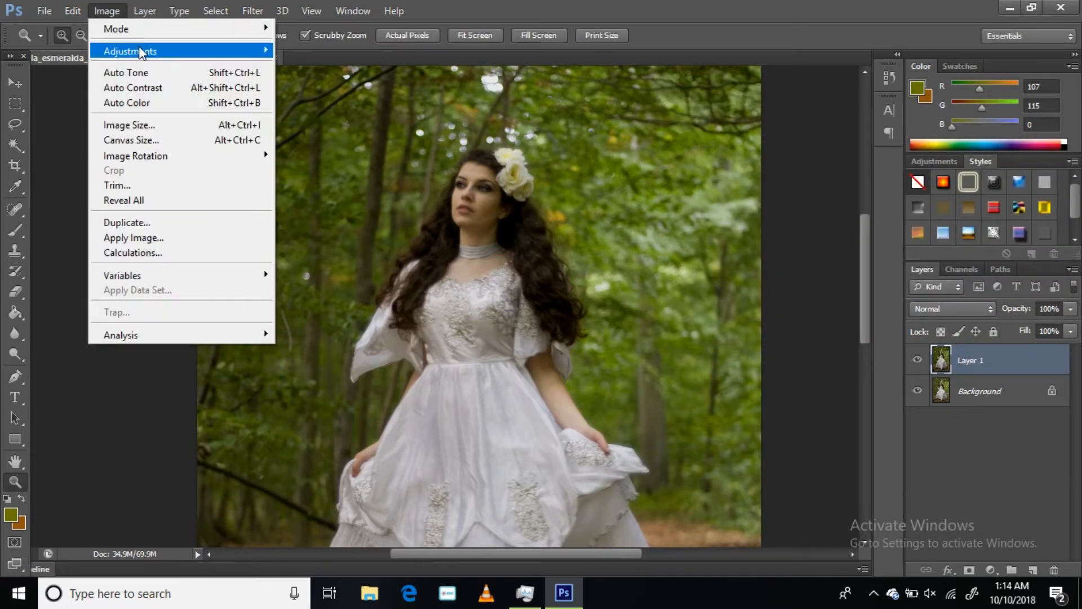
mouse_move(140, 52)
click(355, 150)
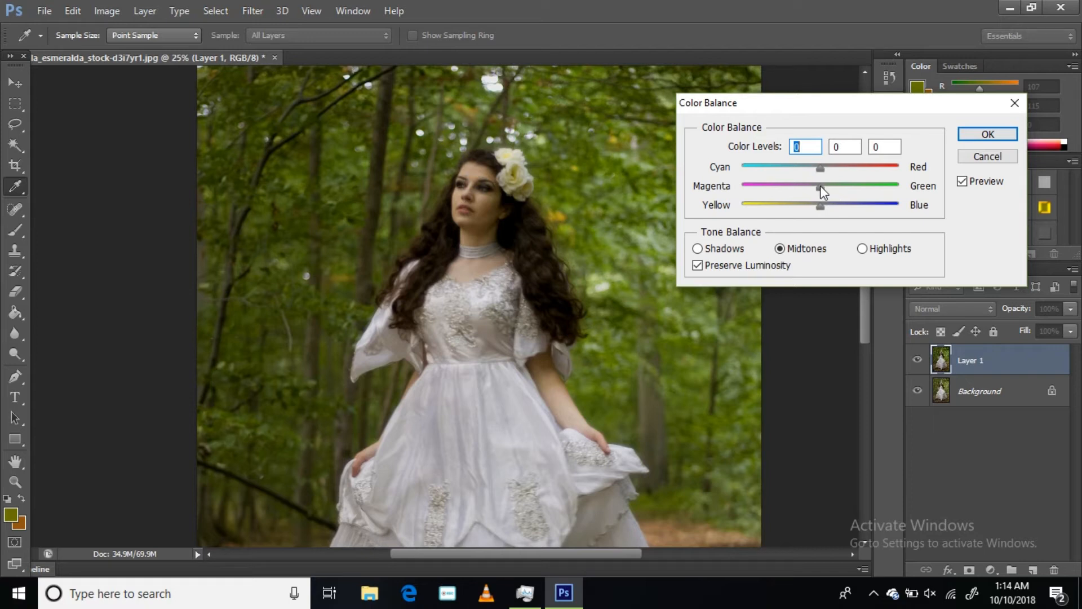
drag(820, 186, 811, 186)
key(Tab)
click(863, 249)
mouse_move(823, 187)
mouse_down()
mouse_move(833, 187)
mouse_move(812, 205)
mouse_up()
- Set the shadows' color levels to +4 red and -6 magenta, and apply the Color Balance adjustment
click(733, 255)
drag(821, 169, 823, 169)
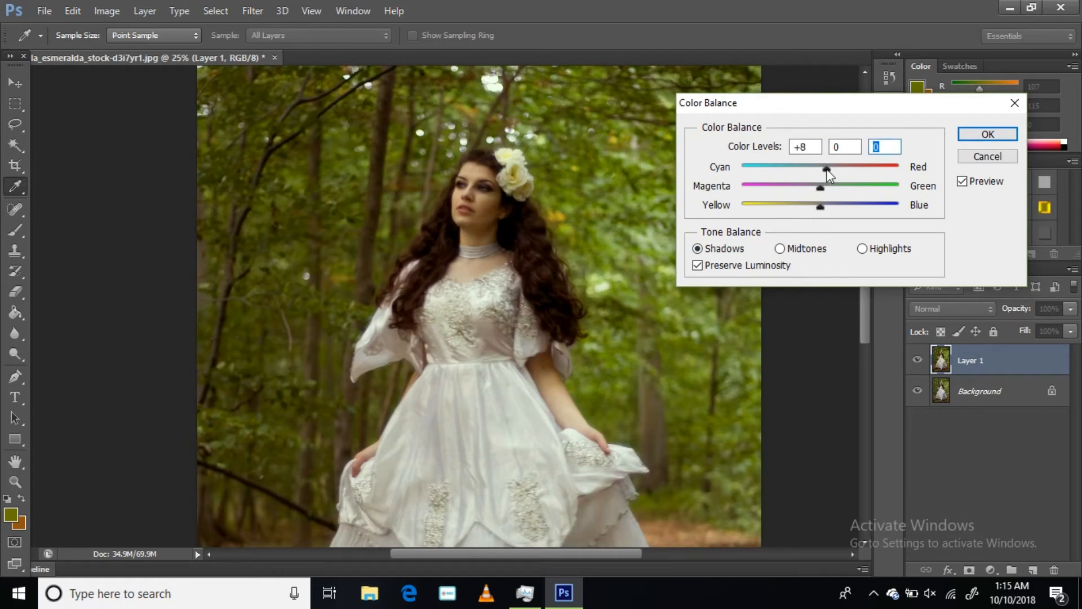
drag(824, 167, 815, 188)
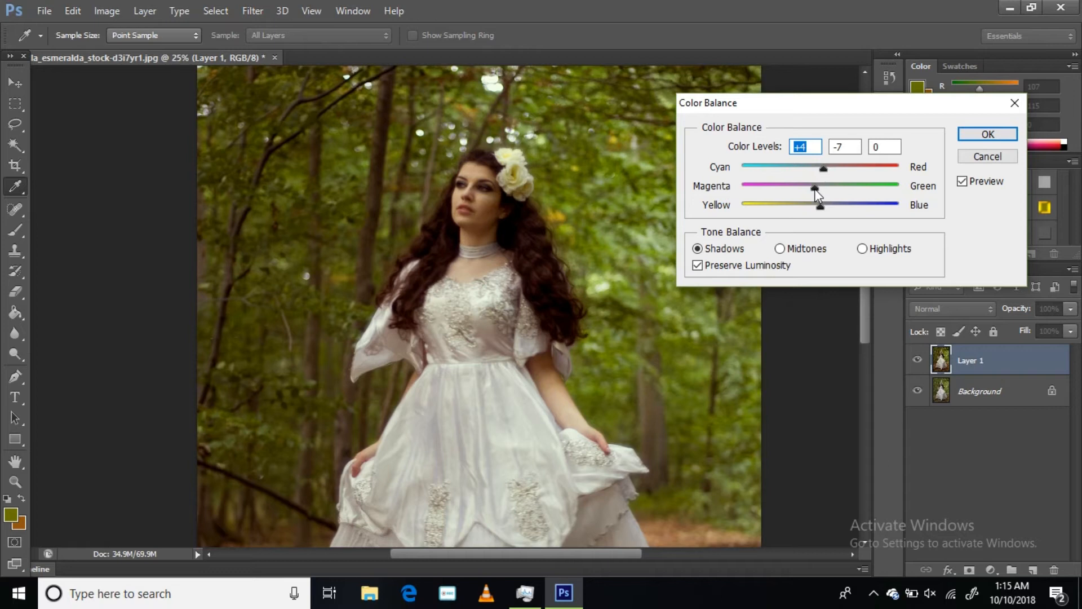
drag(815, 188, 816, 188)
click(816, 188)
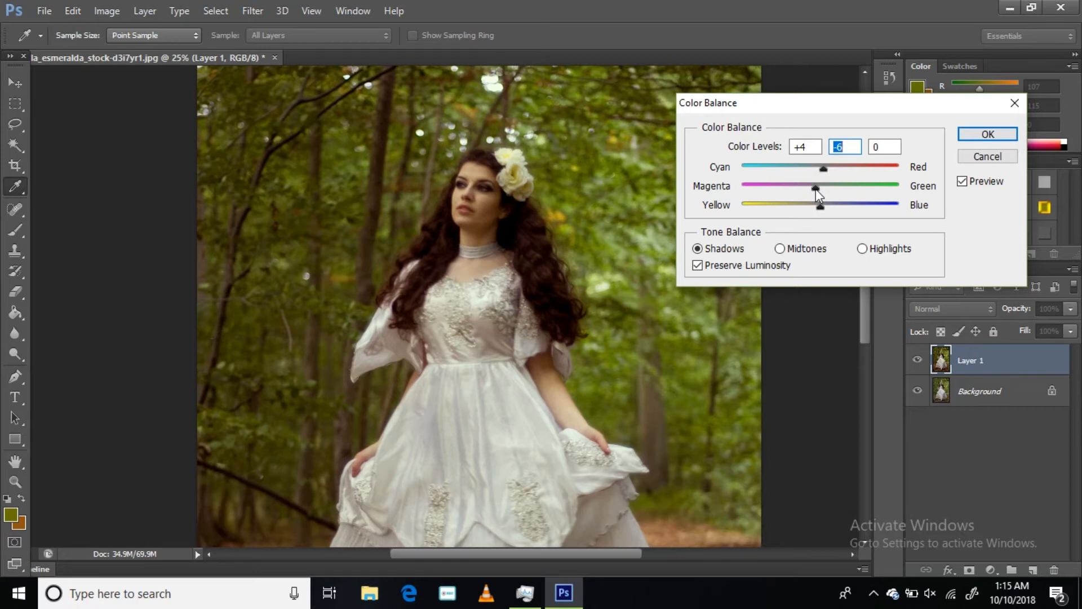
click(987, 134)
key(z)
- In a second Hue/Saturation adjustment, set the master hue to -6, saturation to +6 and lightness to -3
click(114, 11)
mouse_move(236, 58)
click(357, 133)
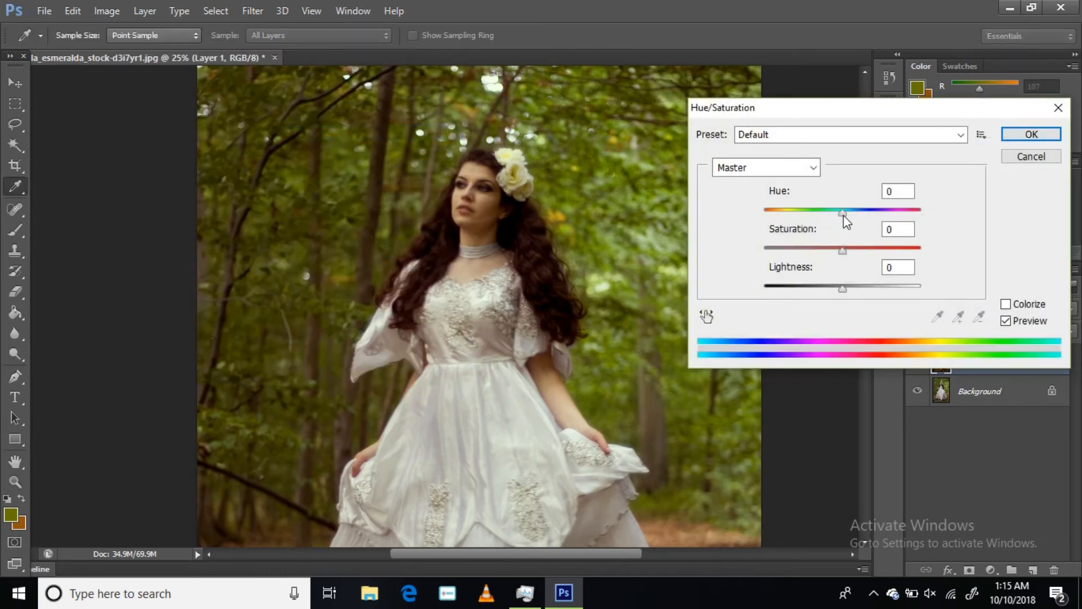
drag(844, 215, 838, 214)
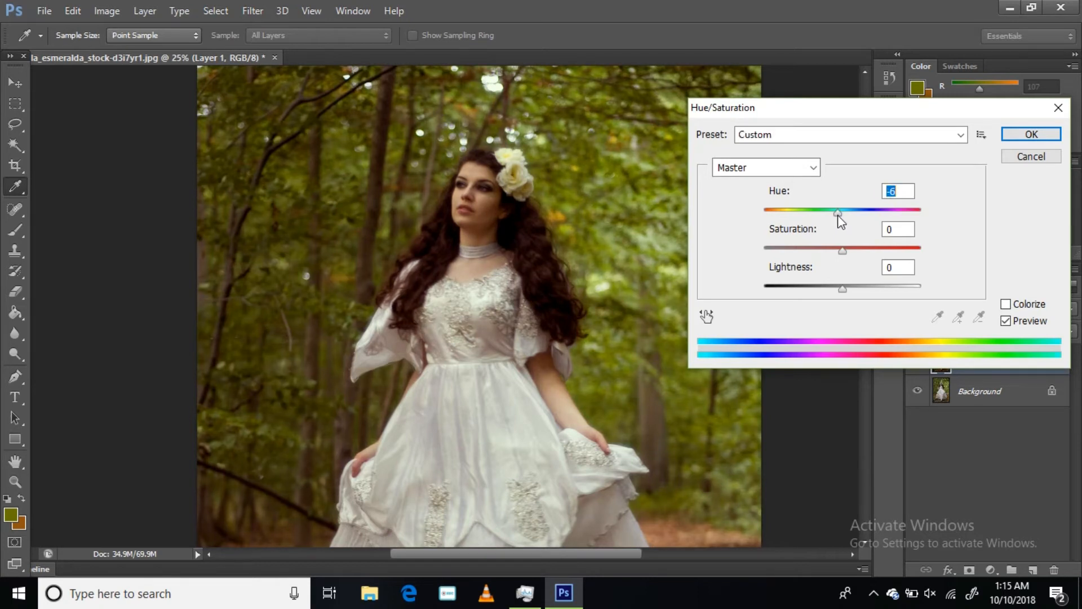
drag(842, 249, 845, 249)
drag(842, 291, 840, 292)
- Set the Greens range to hue -36 and saturation +15 in the Hue/Saturation adjustment
click(801, 169)
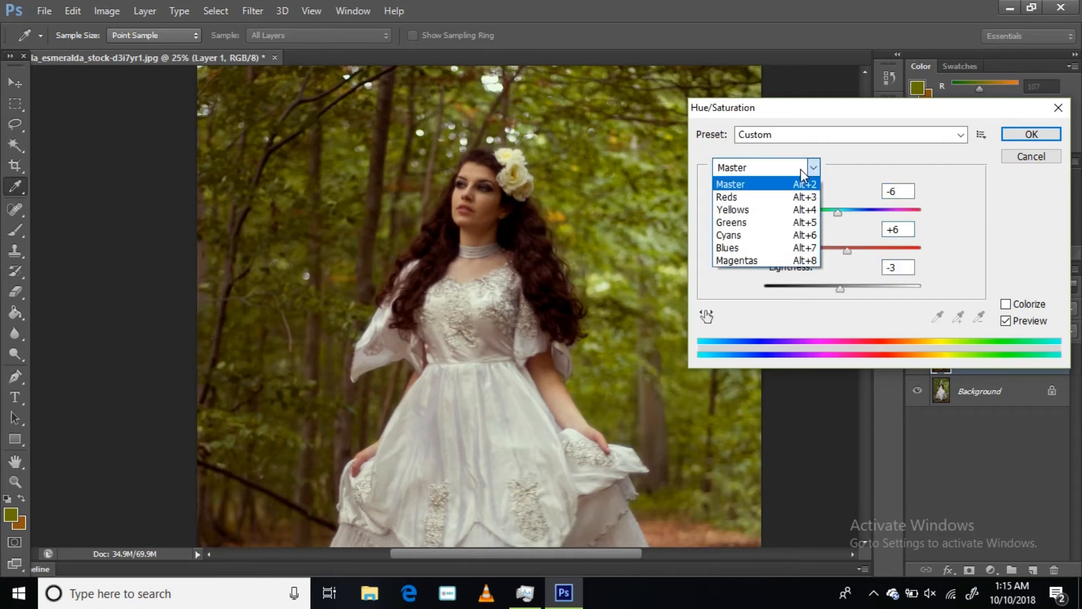
click(776, 224)
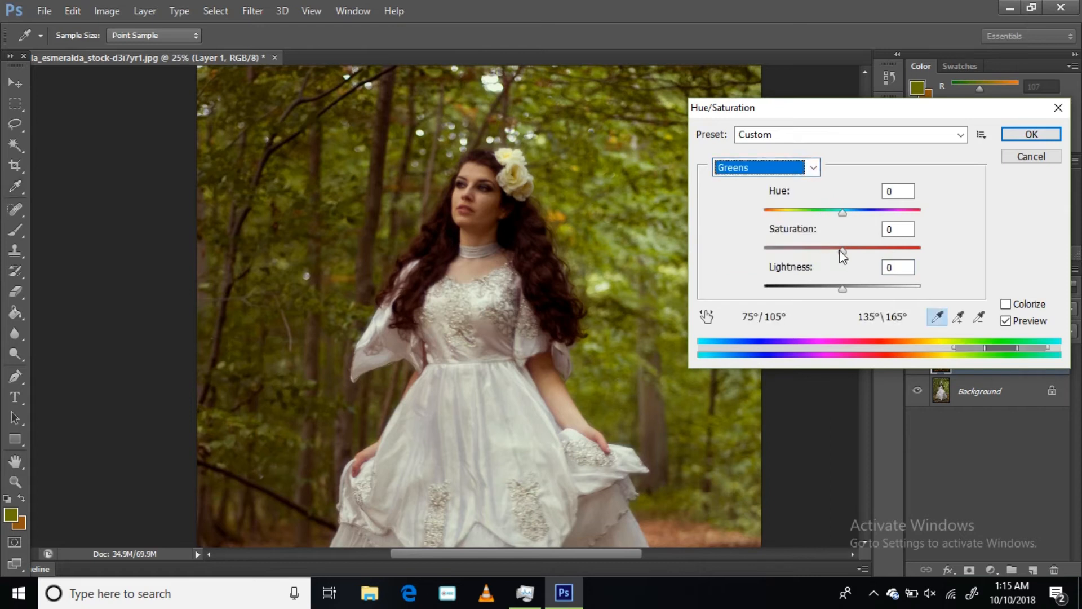
drag(841, 250, 854, 251)
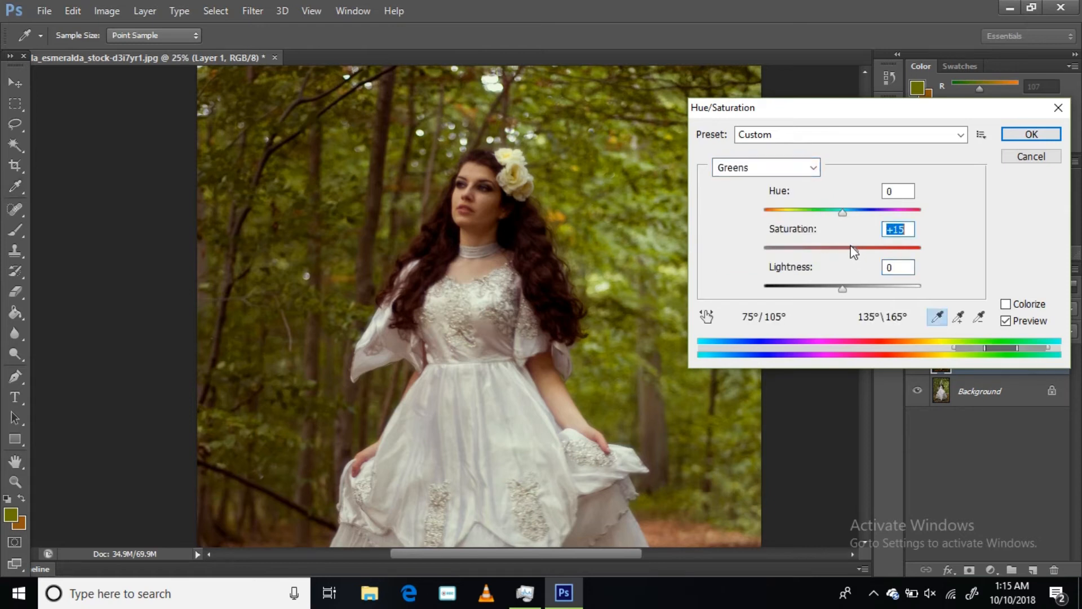
drag(841, 211, 816, 209)
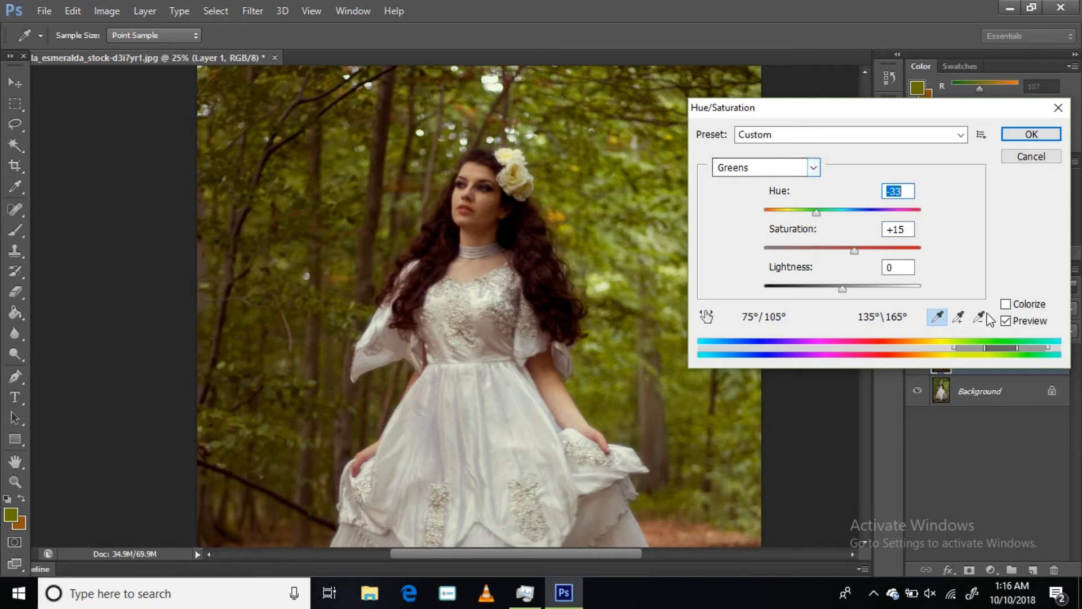
click(958, 317)
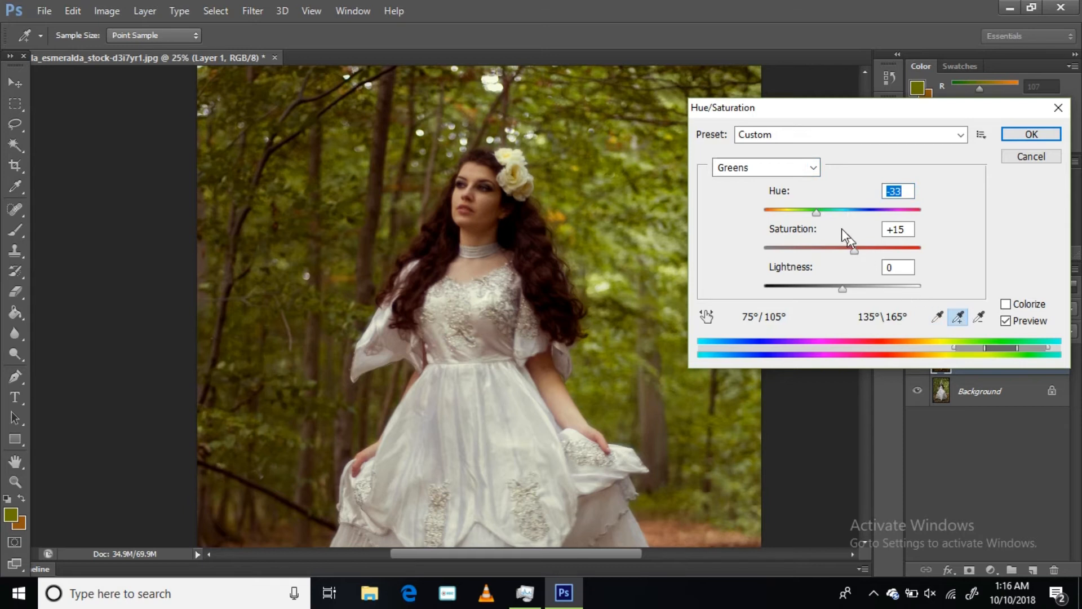
drag(817, 213, 814, 213)
click(938, 319)
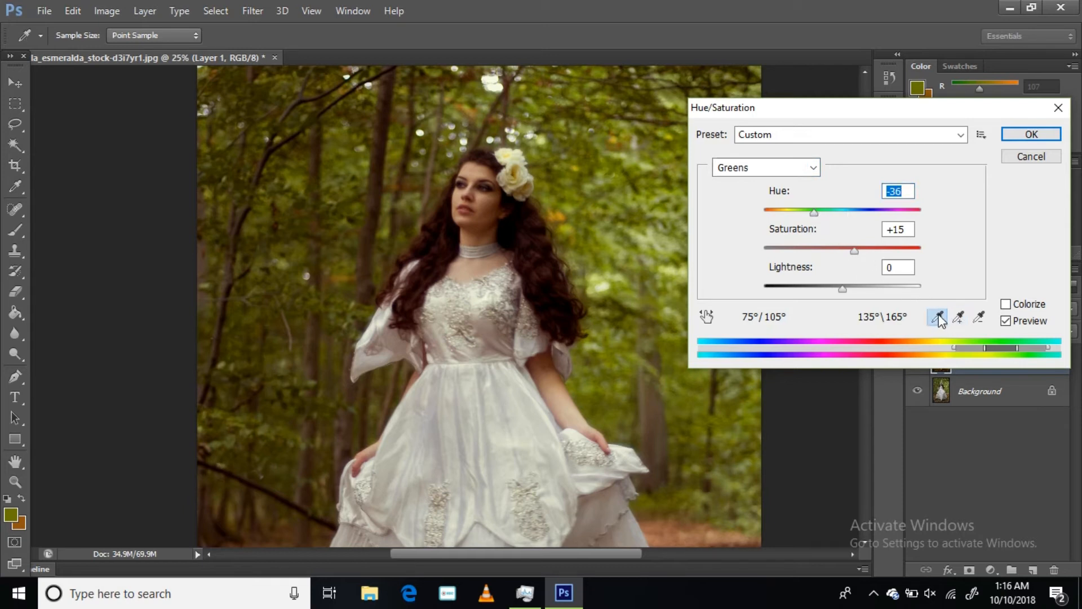
- Set the Reds range to hue +2, saturation +9 and lightness -10, and apply the Hue/Saturation adjustment
click(813, 168)
click(780, 197)
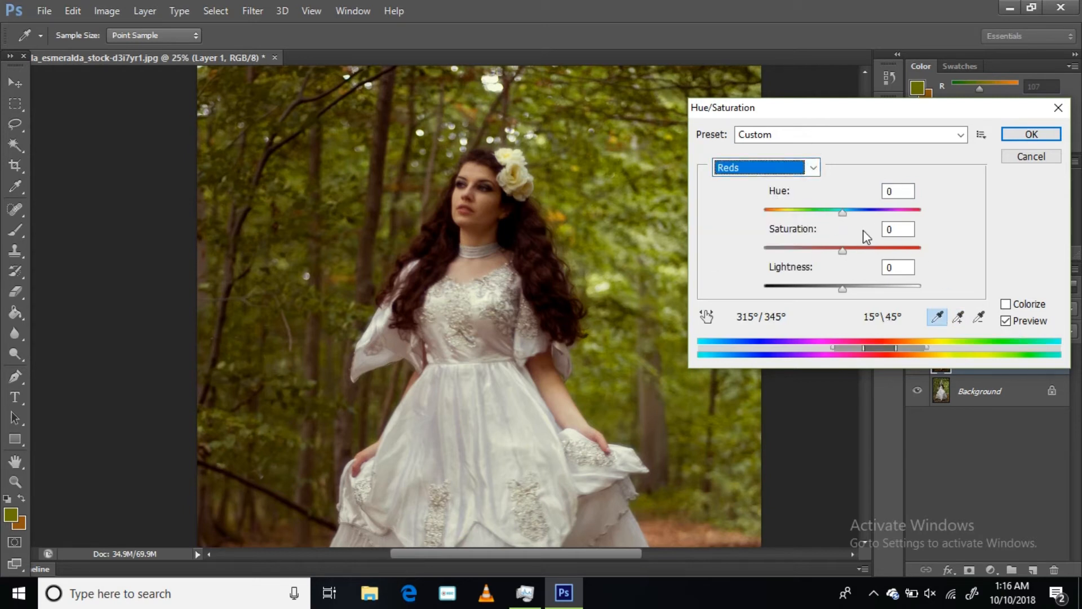
drag(844, 250, 834, 287)
drag(842, 217, 844, 218)
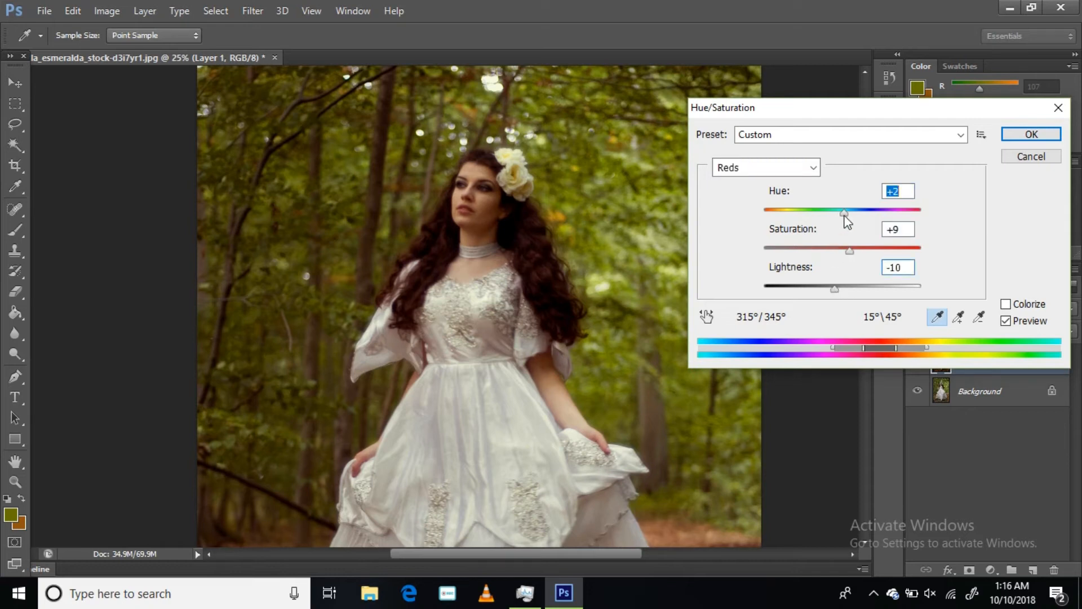
click(1029, 136)
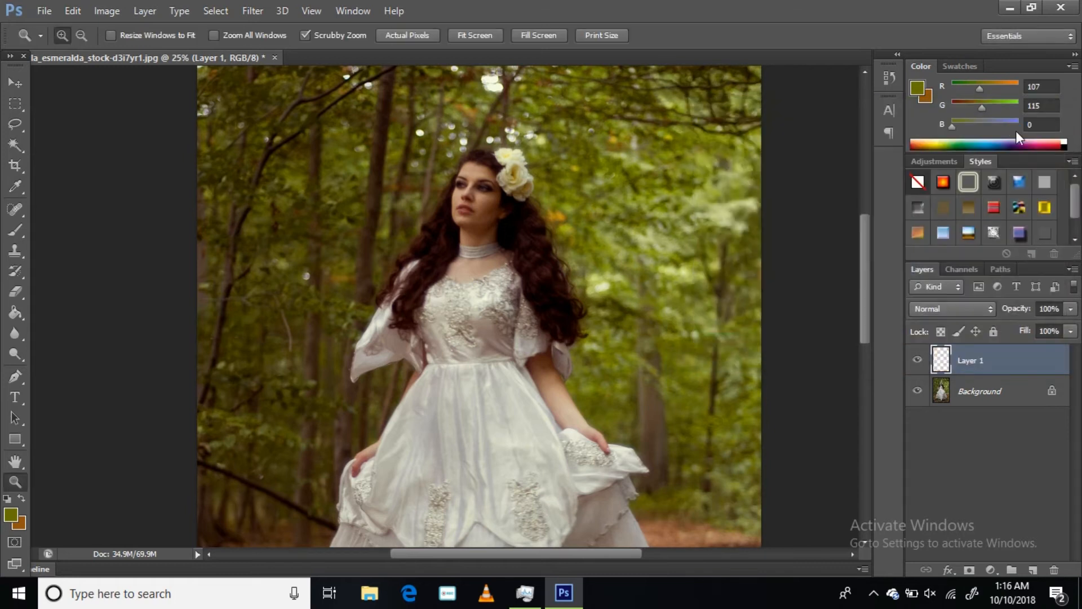
- Compare the graded Layer 1 with the original Background by switching Layer 1's visibility off and on
click(918, 360)
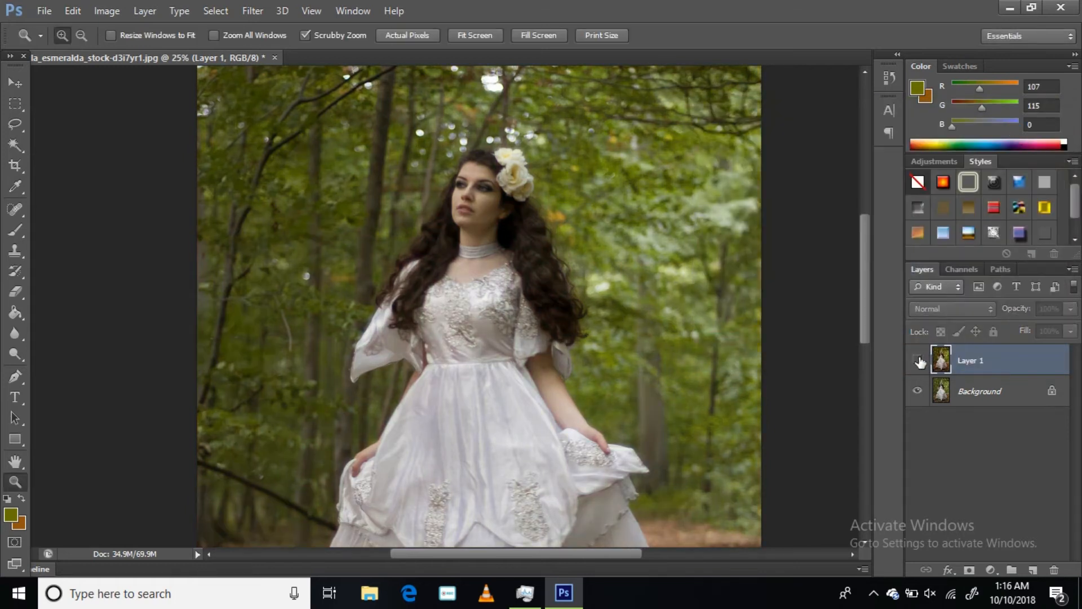
click(918, 360)
click(918, 359)
click(918, 360)
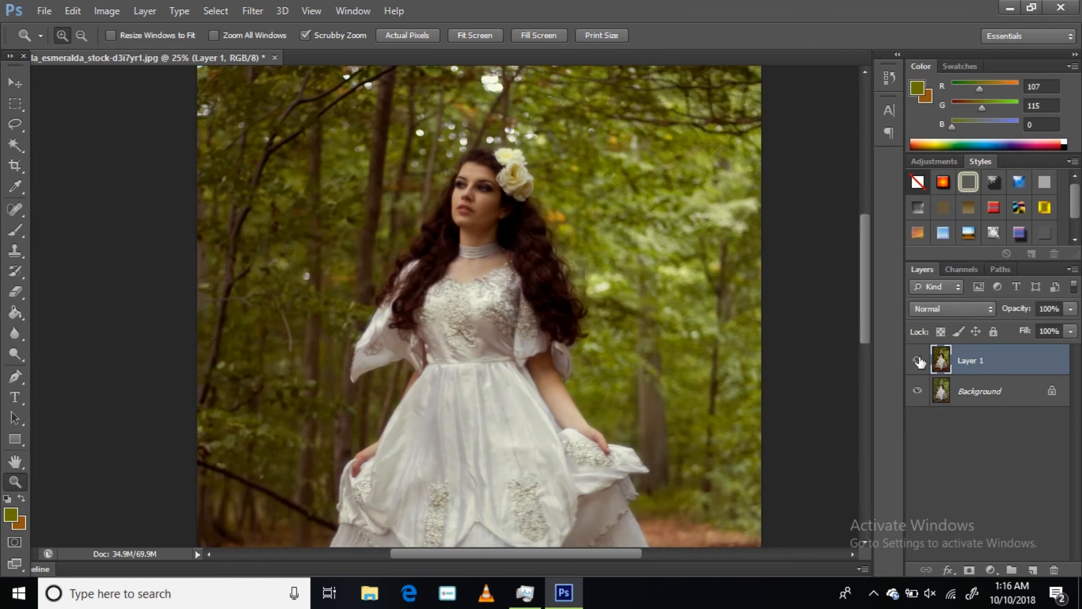
- In a Curves adjustment on Layer 1, lower the Red channel's midtones with a point at input 120, output 103
click(114, 12)
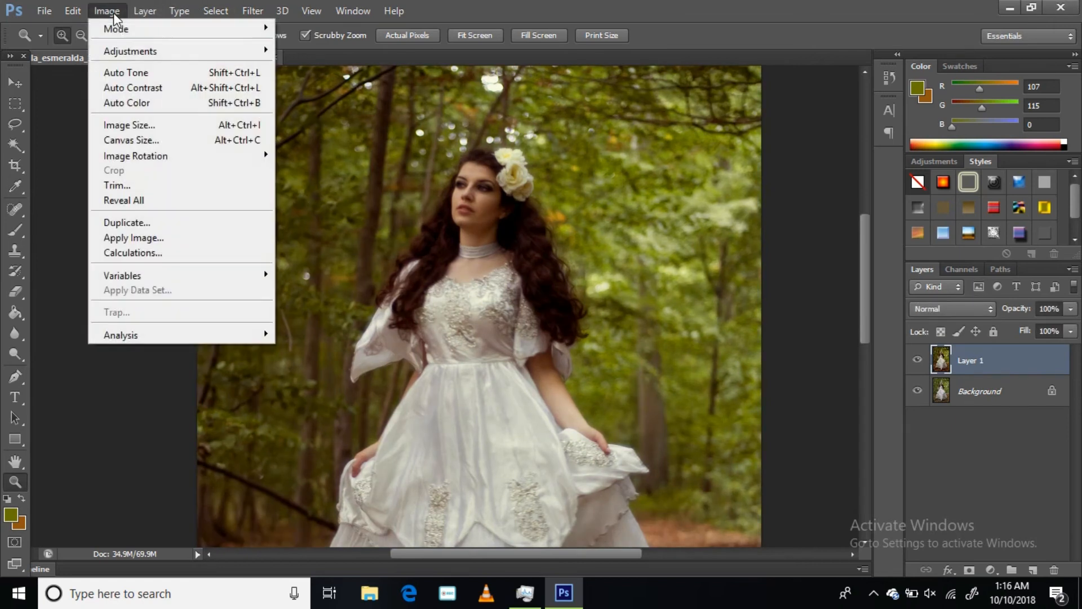
mouse_move(180, 51)
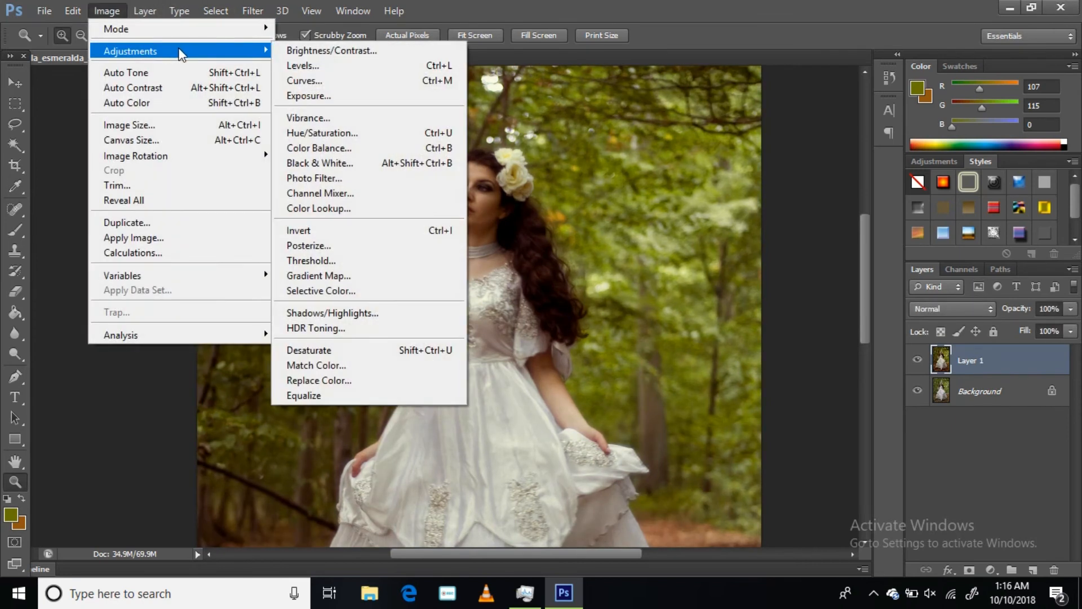
click(414, 89)
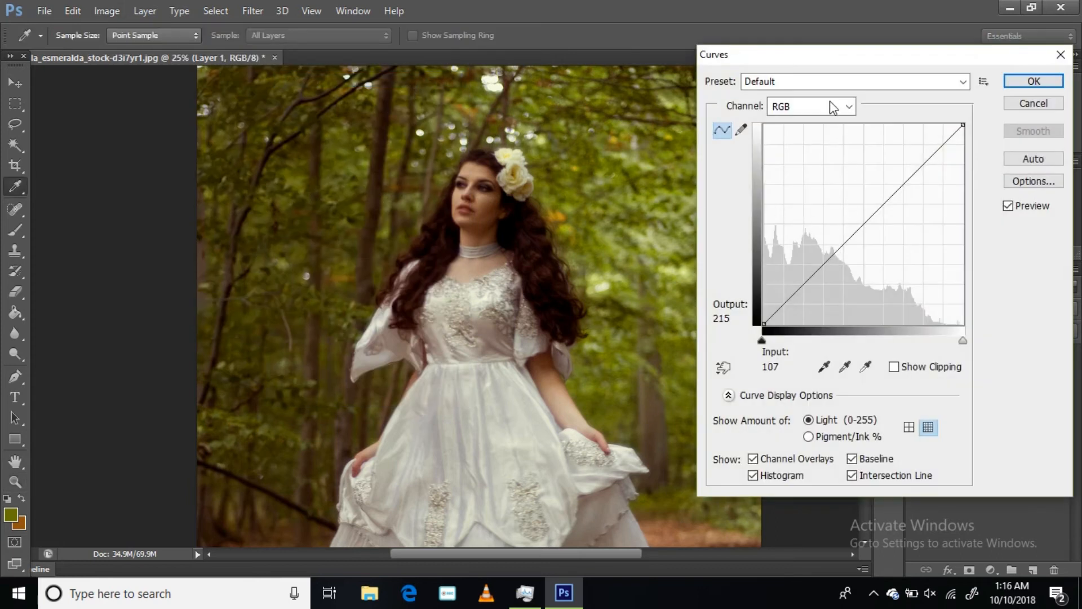
click(839, 112)
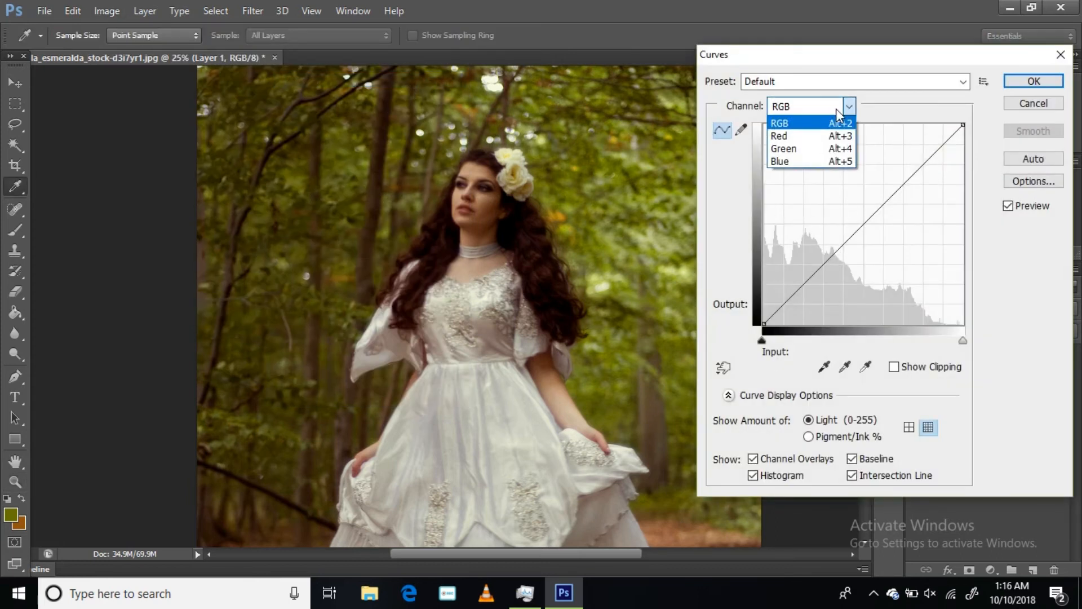
click(789, 136)
drag(854, 233, 858, 244)
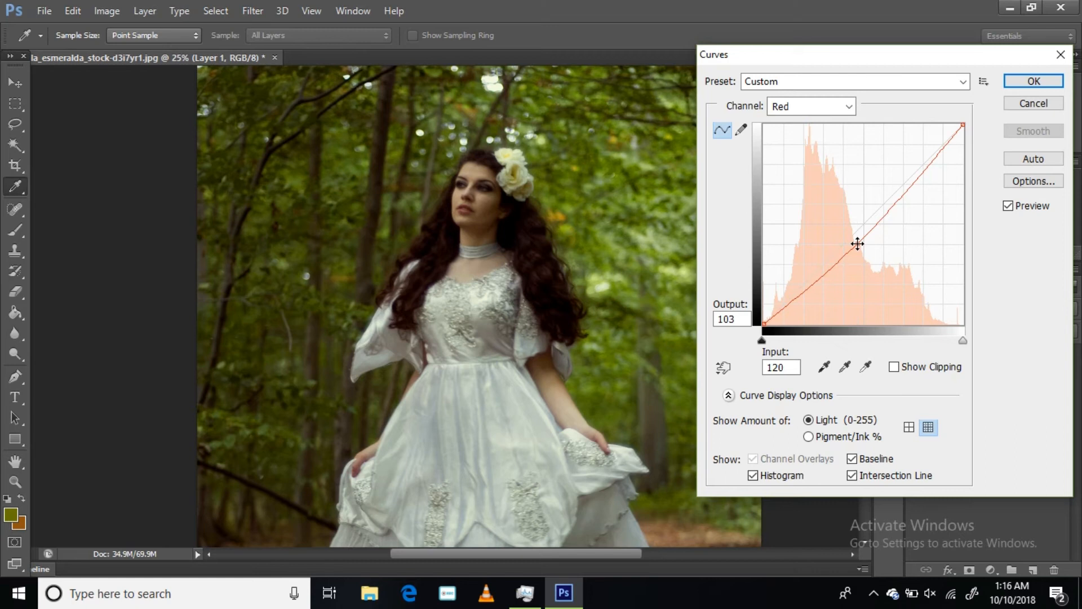
- Raise the Green channel's midtones slightly with a curve point at input 126, output 131
click(845, 107)
click(792, 145)
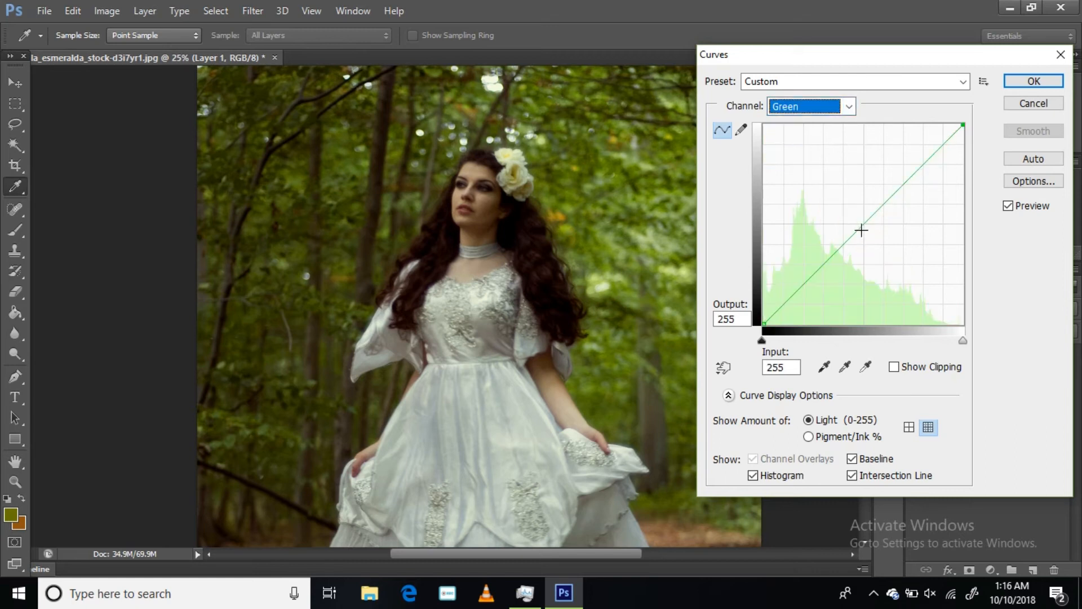
drag(861, 229, 859, 221)
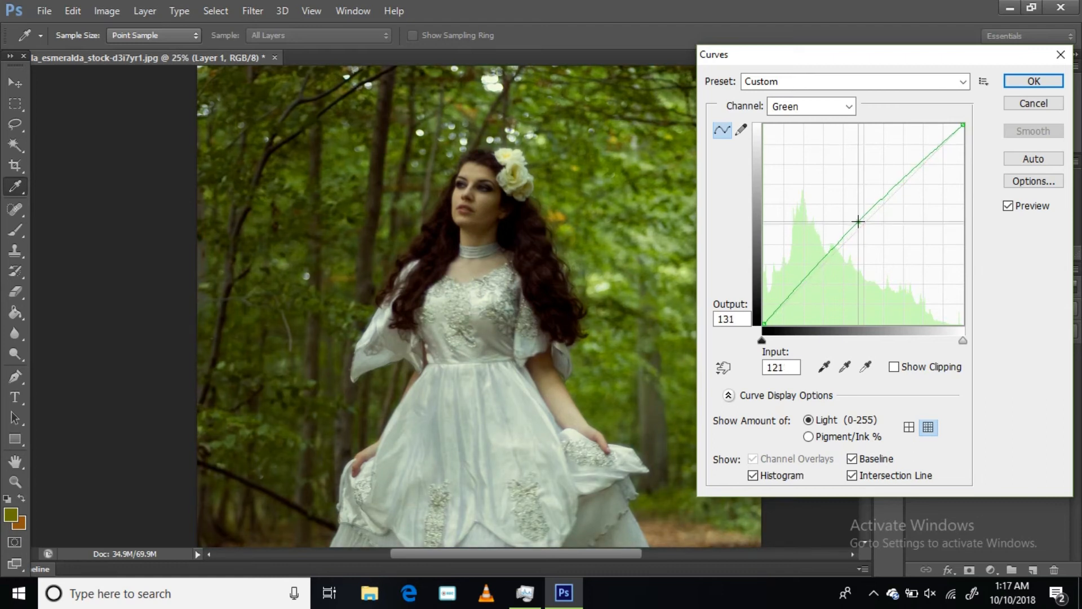
drag(857, 222, 862, 221)
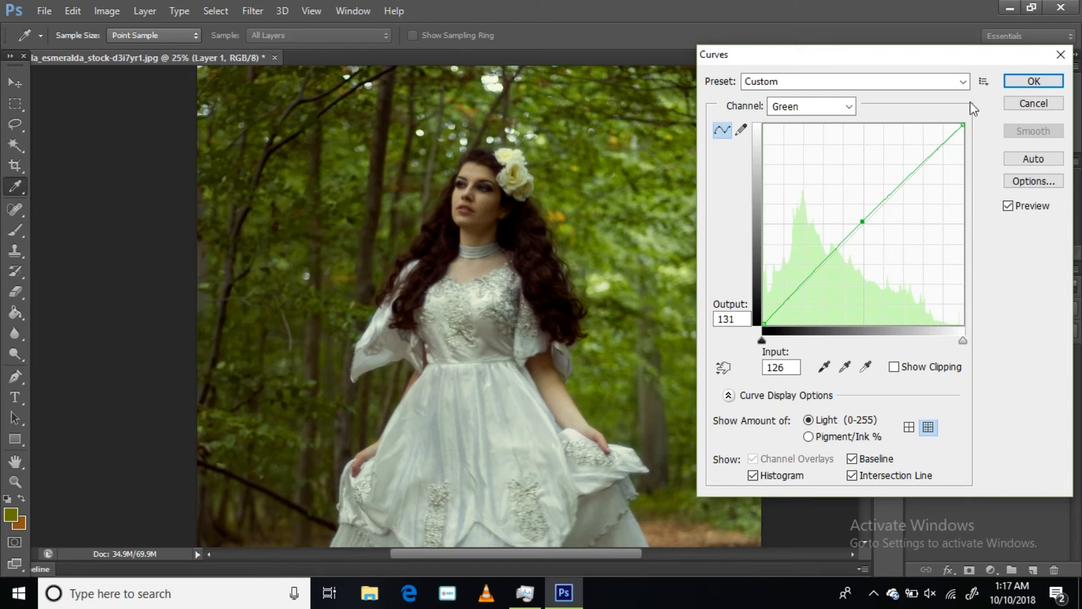
- Raise the Blue channel's midtones with a curve point at input 100, output 128
click(830, 107)
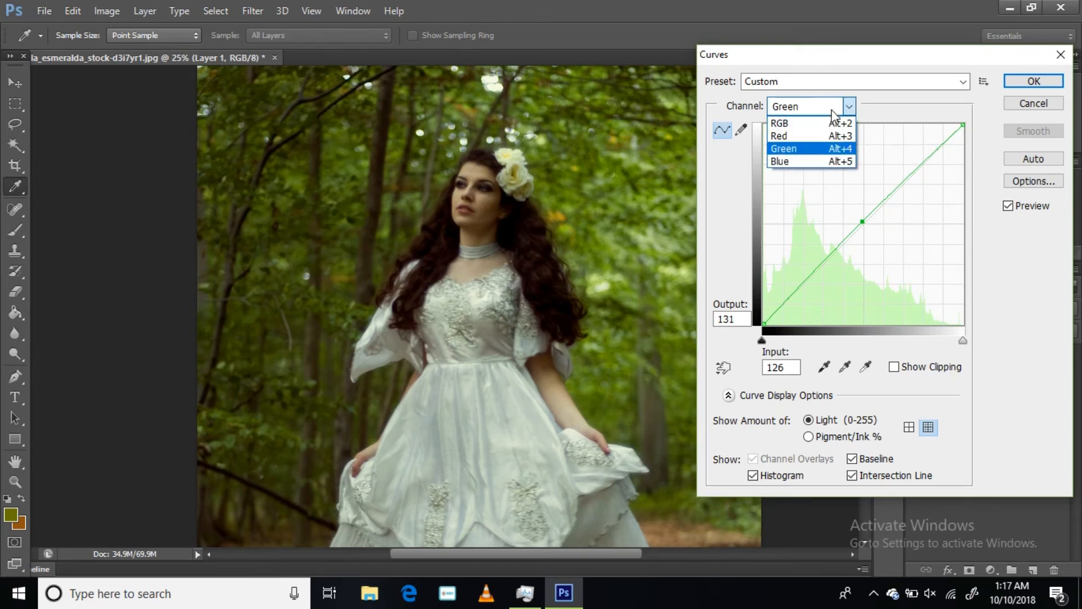
click(820, 164)
mouse_move(849, 238)
mouse_down()
mouse_move(859, 244)
mouse_move(840, 220)
mouse_up()
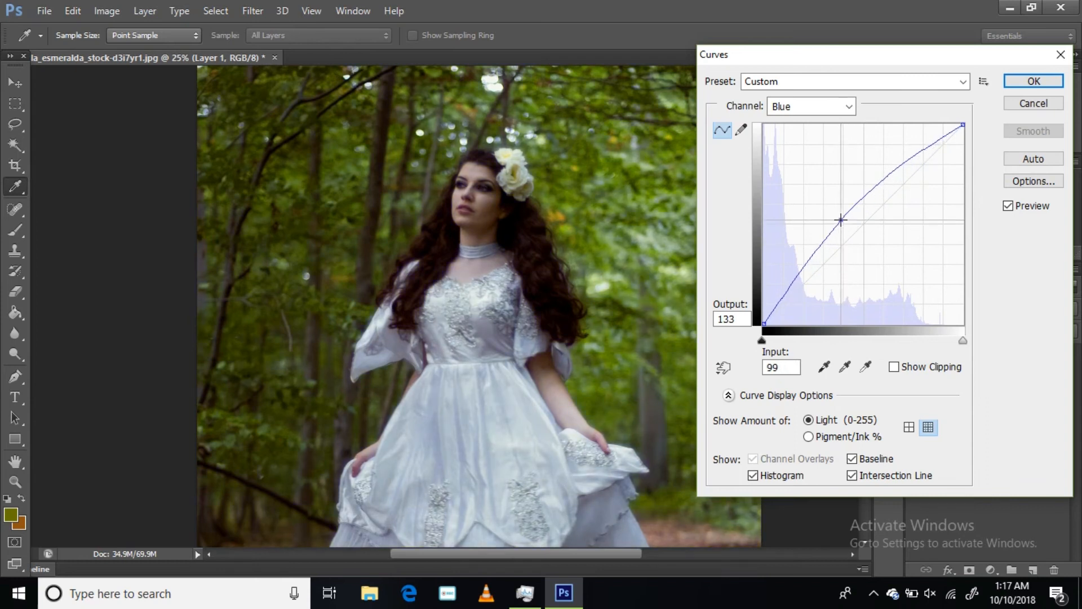
drag(841, 220, 842, 223)
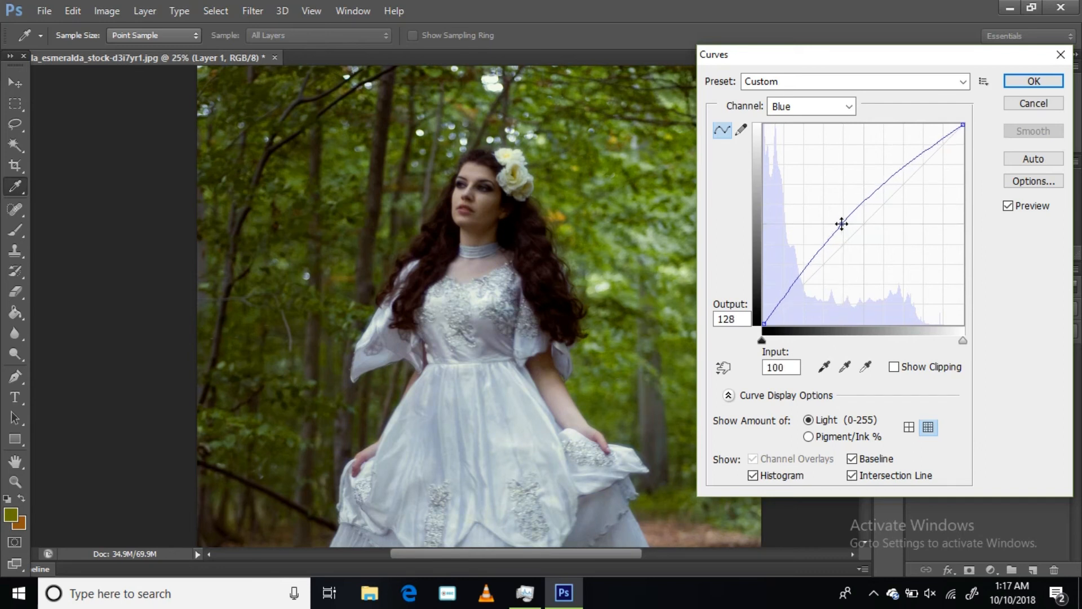
- Add a second point to the Red channel's curve at input 131, output 116, and apply the Curves adjustment
click(842, 107)
click(842, 107)
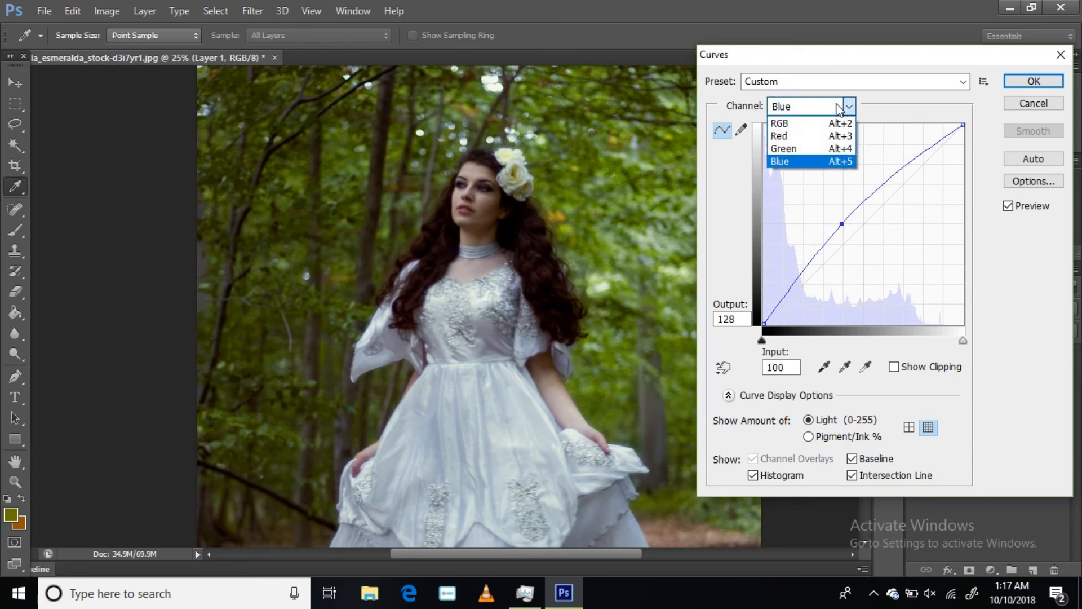
click(834, 137)
drag(866, 235, 866, 234)
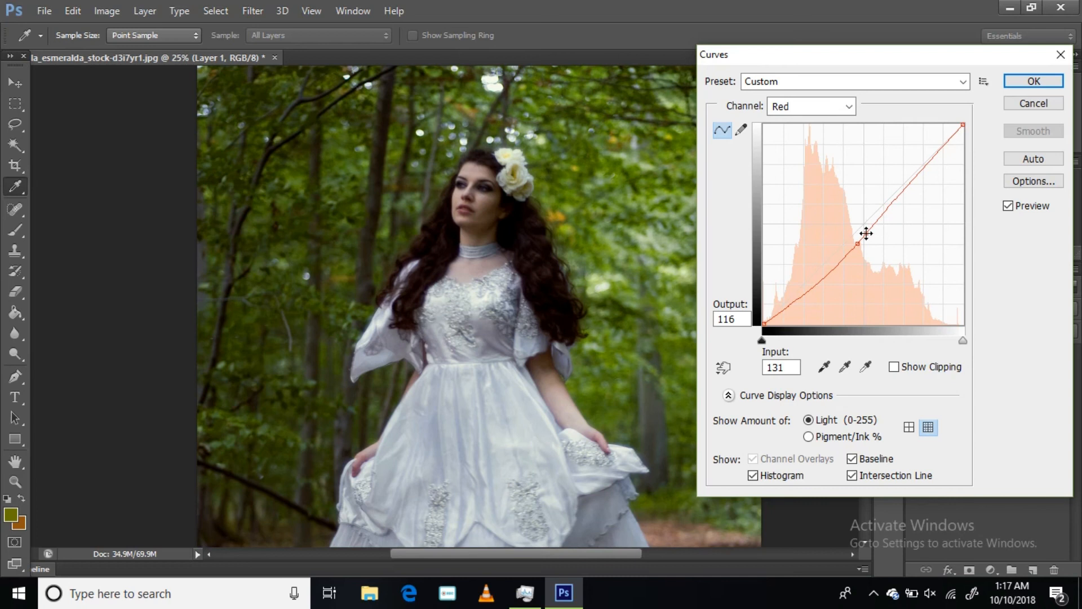
click(1042, 83)
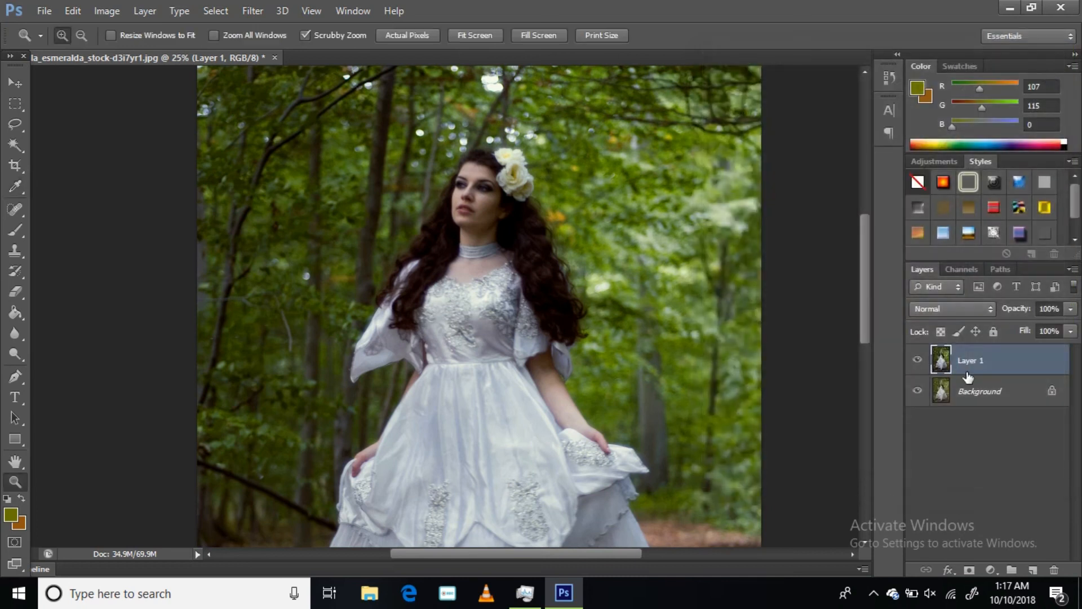
- Examine the woman's upper body and the lower dress with Layer 1 hidden and shown to judge the Curves grading
click(919, 359)
click(920, 360)
click(919, 359)
click(919, 359)
scroll(346, 258, down, 5)
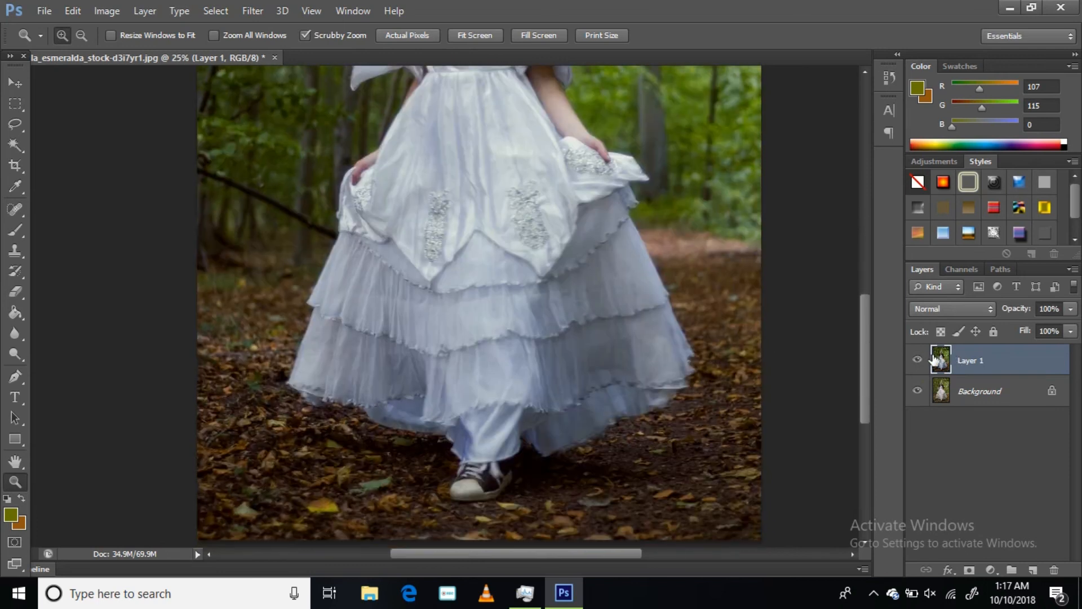
click(919, 360)
click(919, 360)
click(919, 359)
click(918, 359)
scroll(543, 280, up, 5)
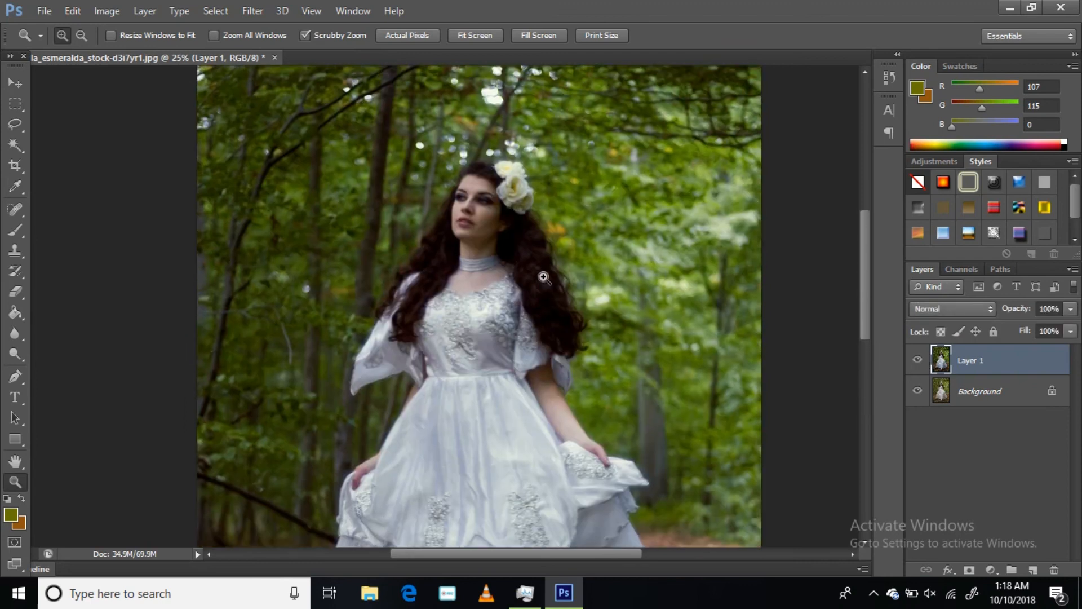
scroll(543, 277, up, 1)
- In a new Hue/Saturation adjustment, set the master hue to +5 and saturation to +30, fine-tune the lightness, and apply it
click(102, 11)
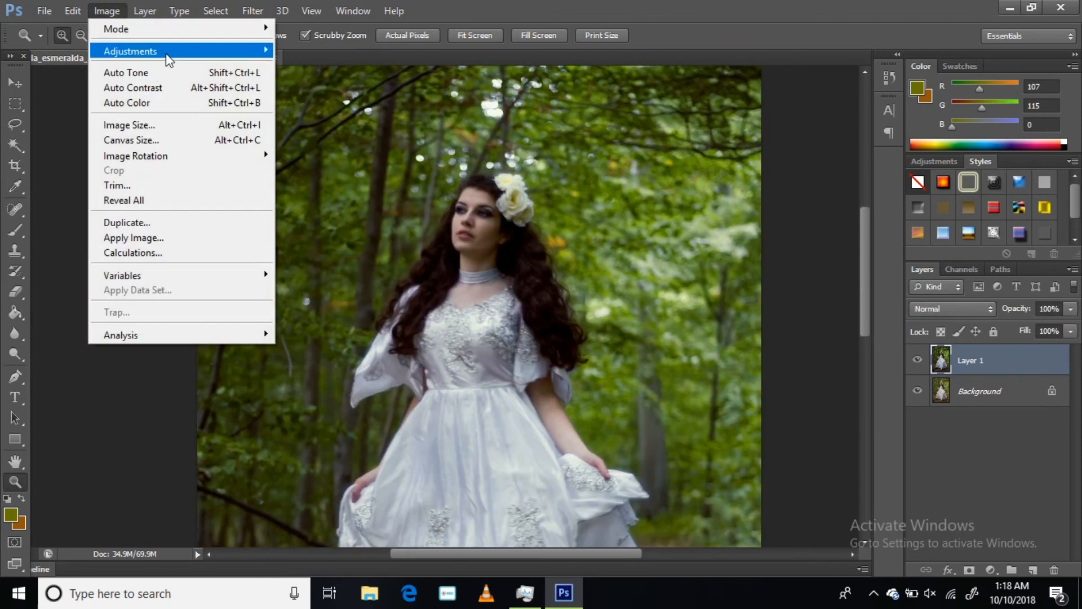
mouse_move(169, 61)
click(339, 131)
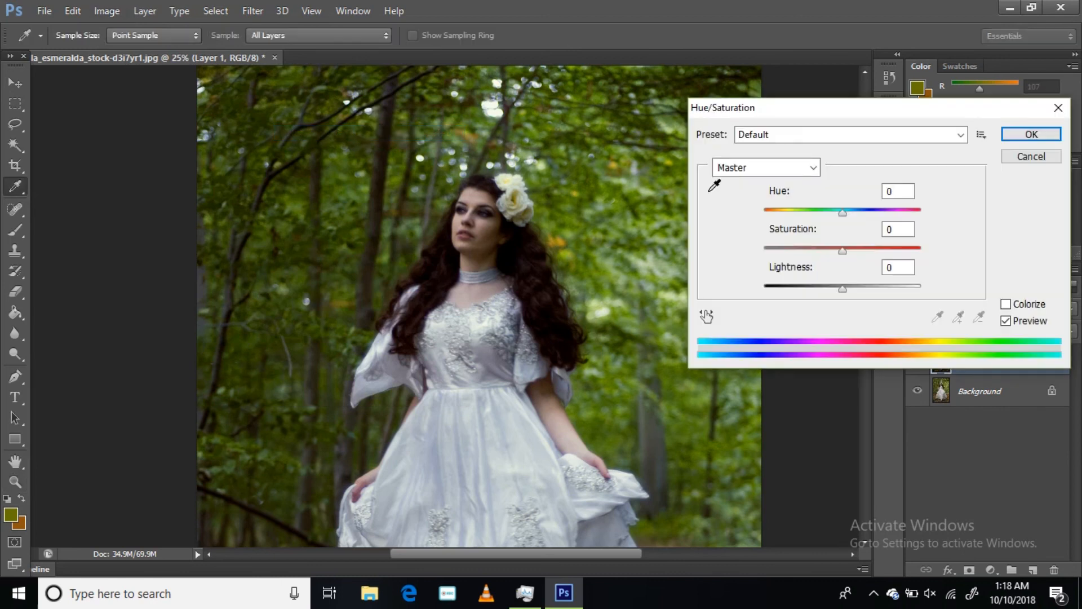
click(846, 216)
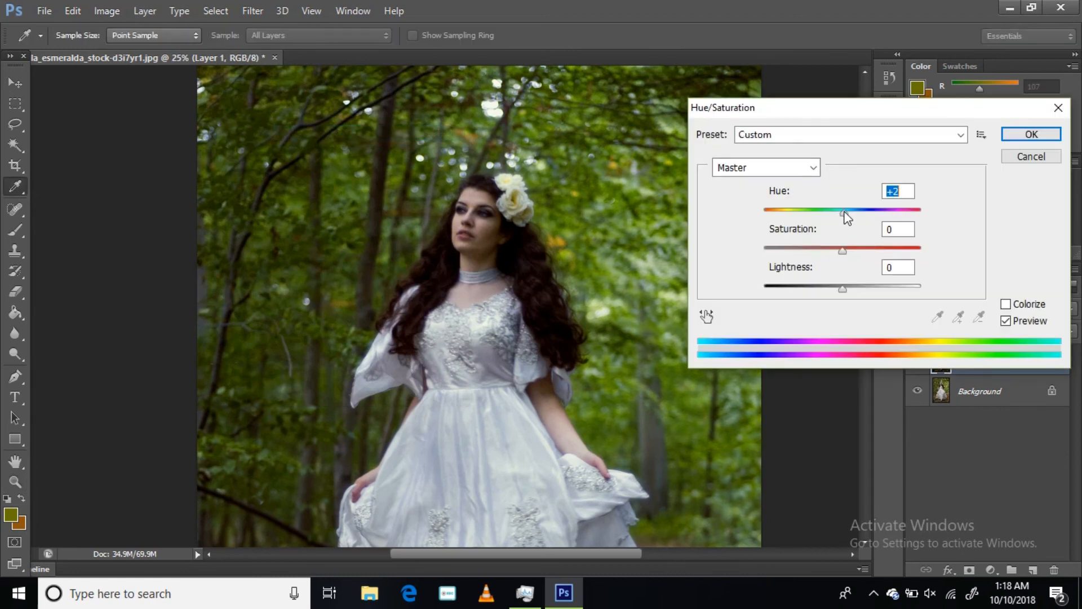
drag(845, 212, 846, 212)
drag(842, 251, 867, 252)
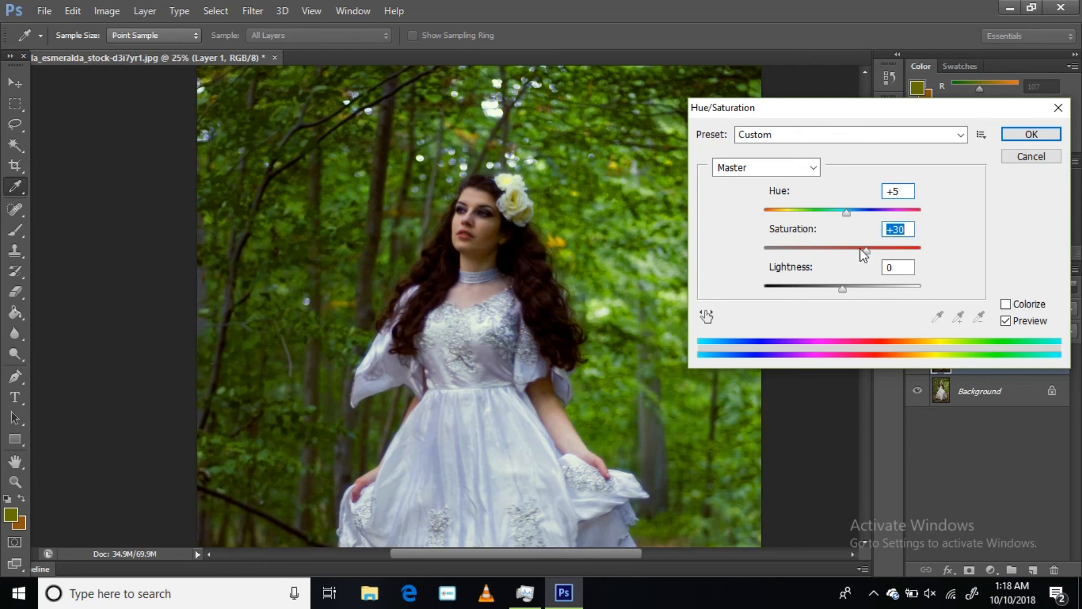
drag(843, 291, 839, 293)
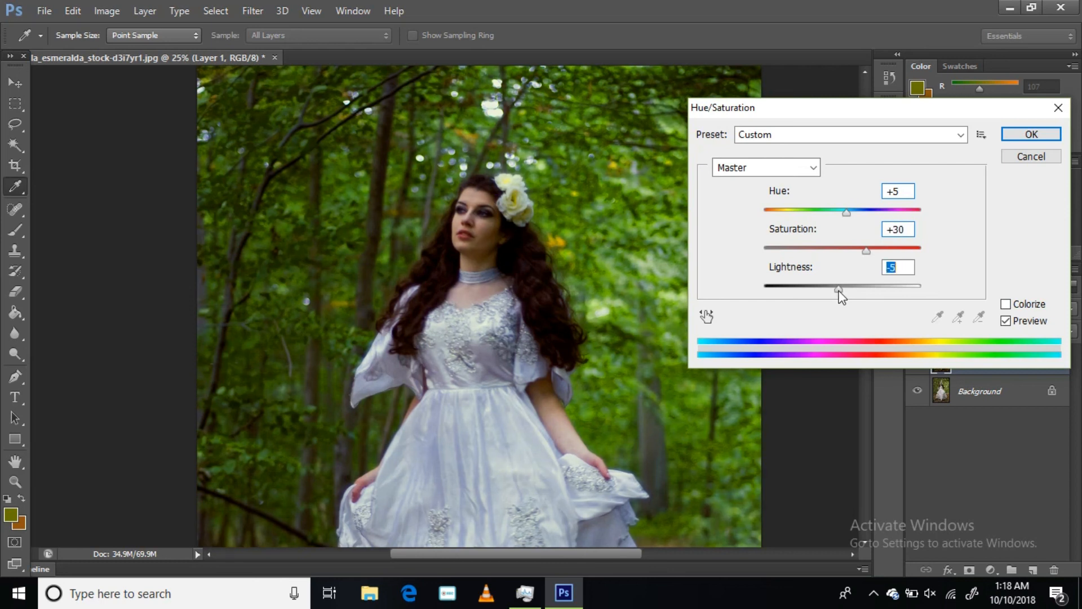
drag(837, 292, 841, 295)
click(1019, 140)
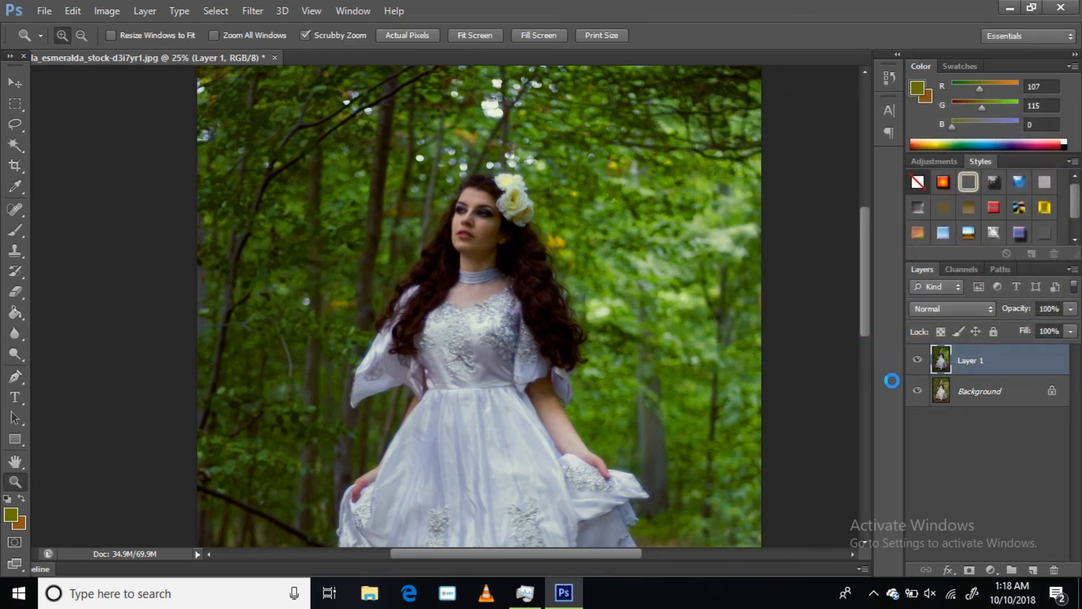
- Inspect the woman's face and hair up close with Layer 1 hidden and shown
click(917, 362)
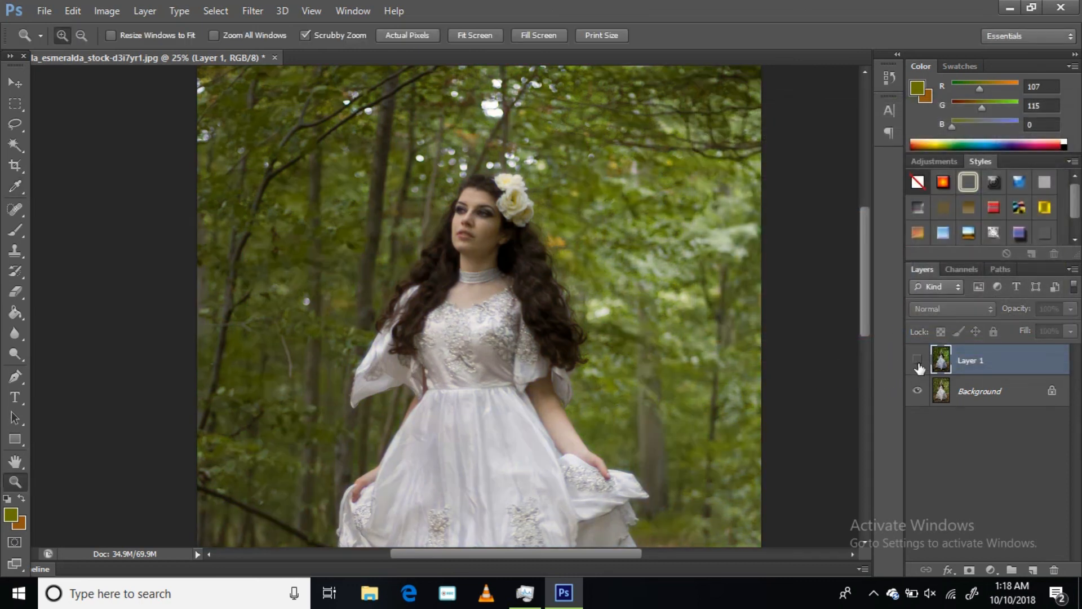
click(917, 362)
drag(475, 223, 542, 317)
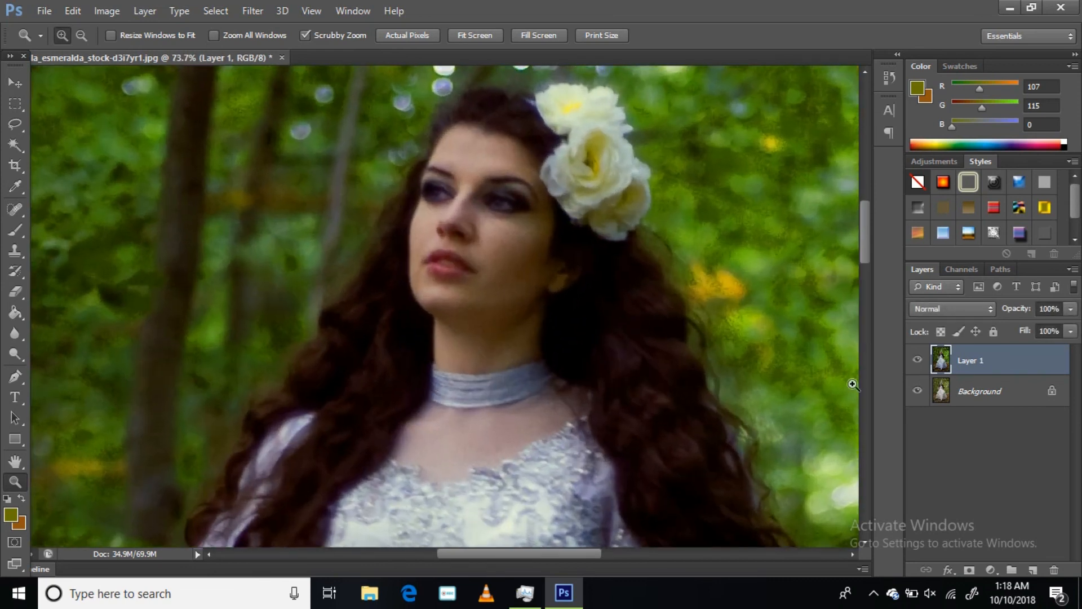
click(918, 363)
click(918, 362)
click(918, 362)
click(918, 362)
- View the whole portrait and compare the original with the finished grade by hiding and showing Layer 1
drag(641, 413, 596, 361)
scroll(646, 366, down, 1)
scroll(646, 365, down, 3)
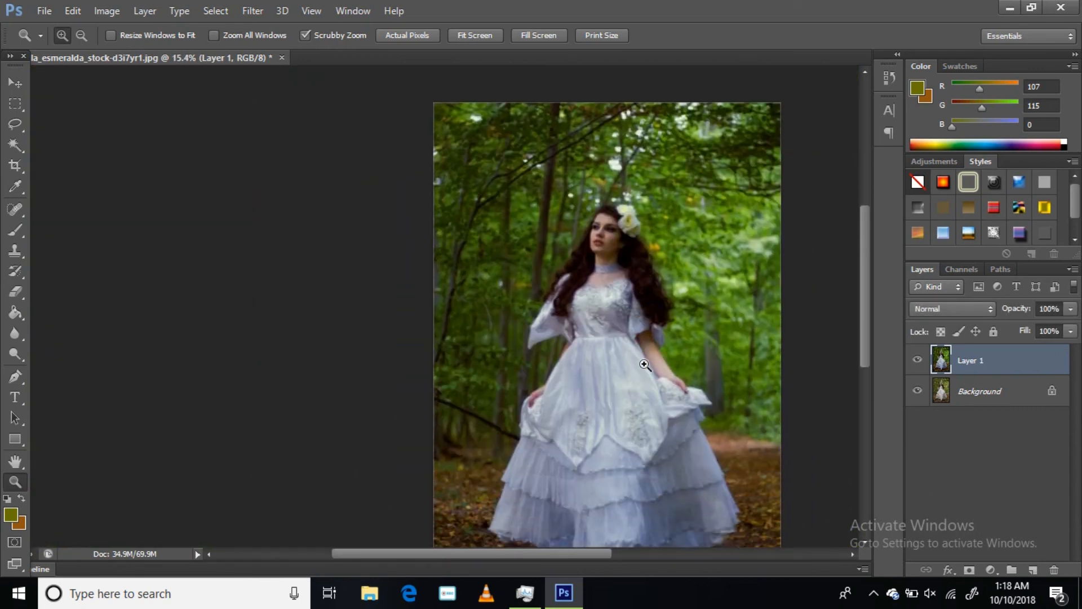
scroll(598, 411, right, 4)
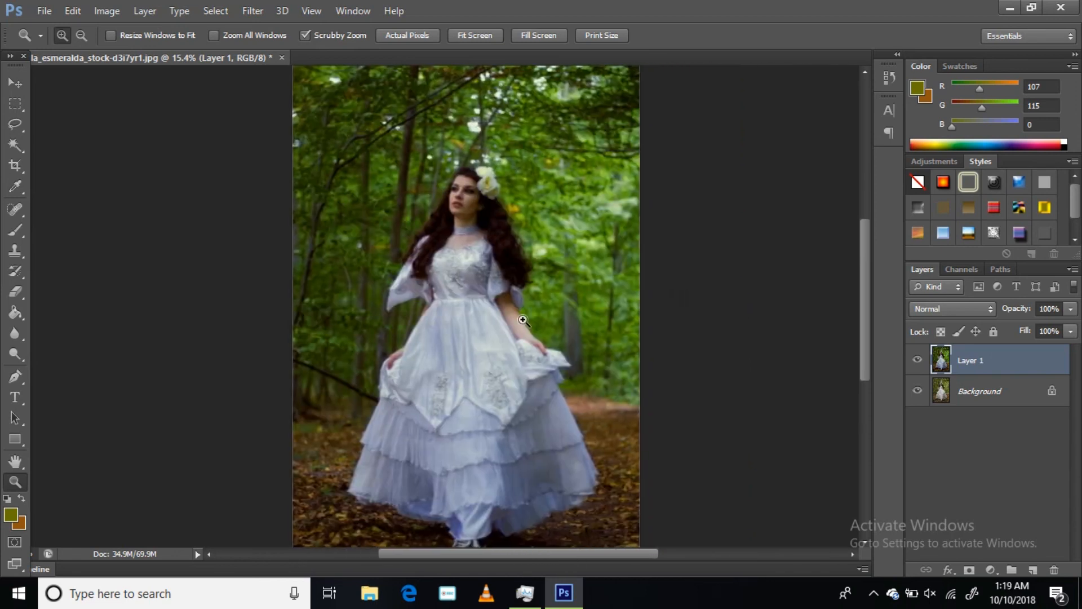
drag(466, 199, 488, 259)
scroll(488, 259, down, 5)
drag(548, 278, 517, 227)
click(917, 361)
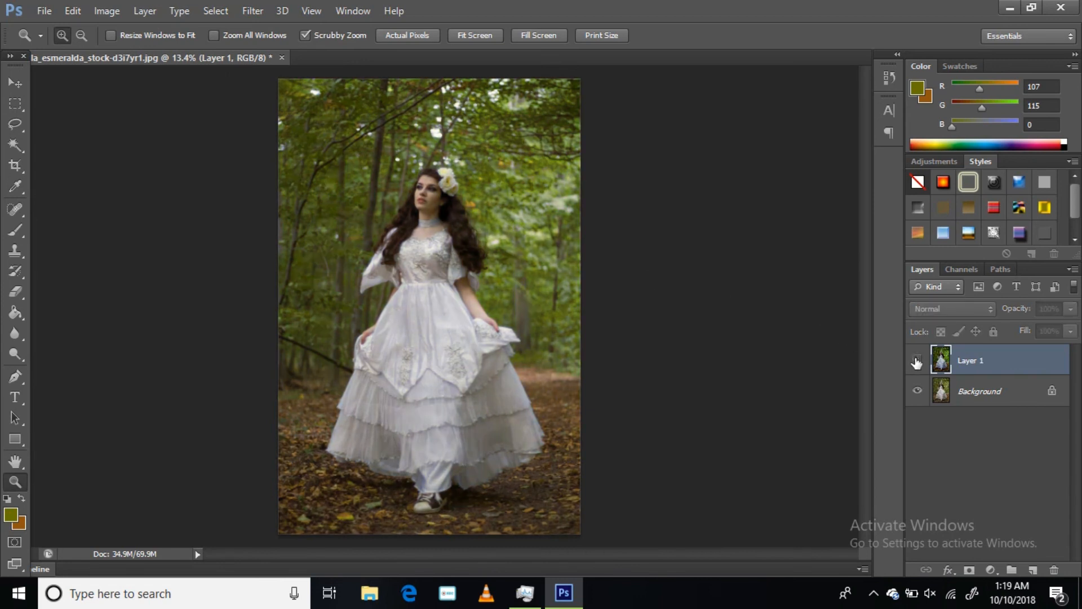
click(917, 361)
click(917, 361)
click(917, 361)
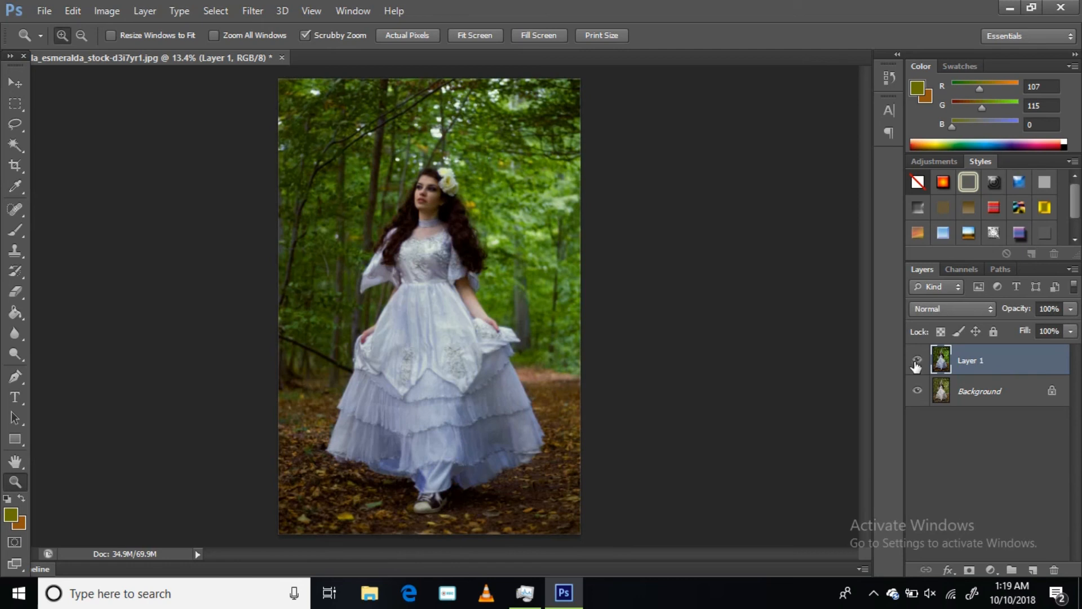
click(875, 593)
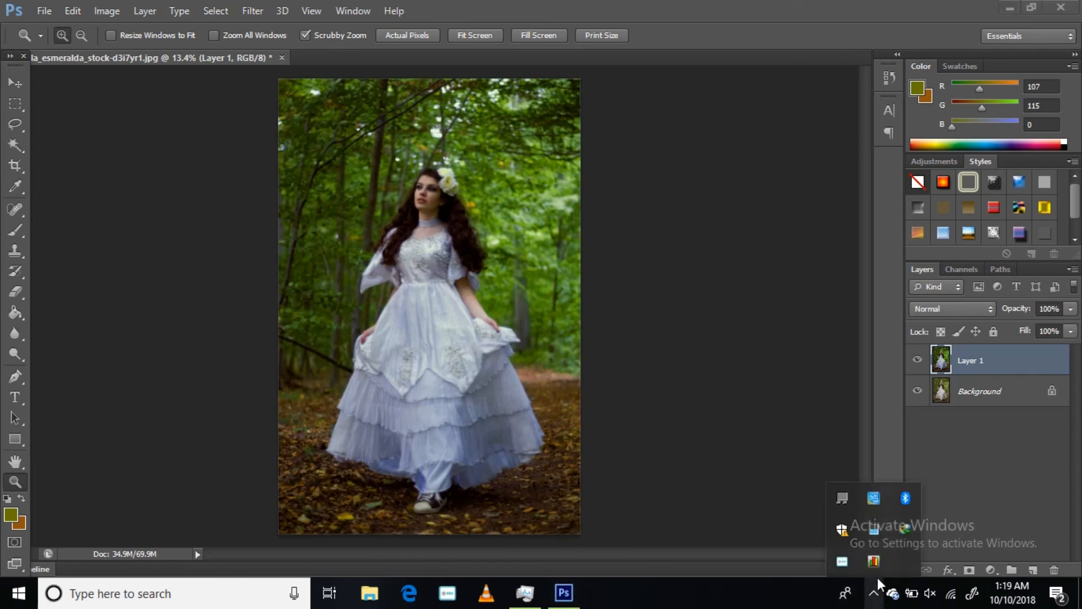